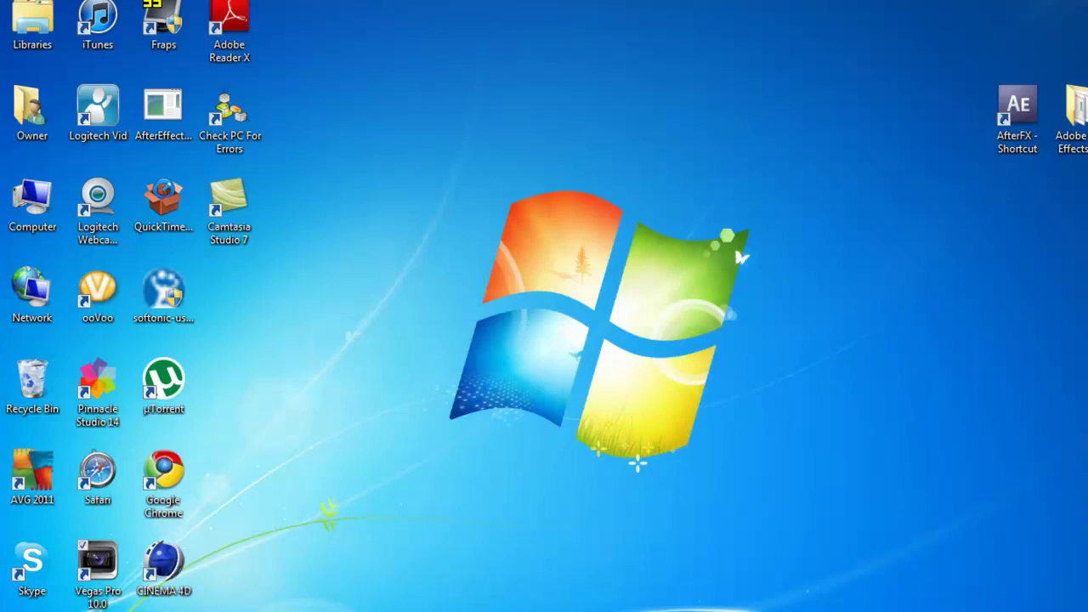
# Step: Restore the minimized Vegas Pro project window showing the DRAWING TEST clip
pyautogui.click(298, 553)
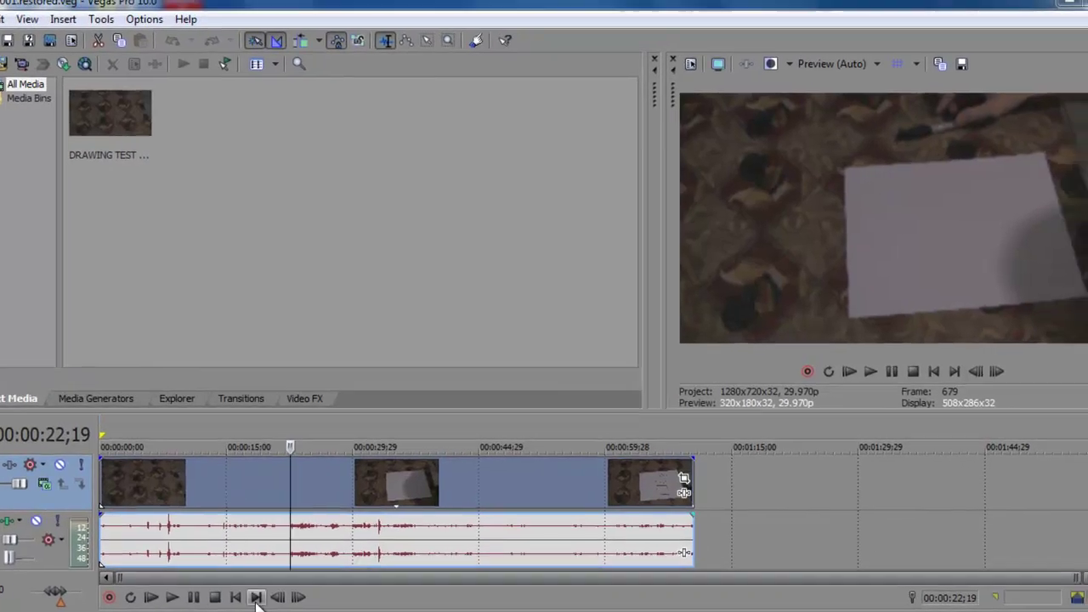
pyautogui.click(284, 592)
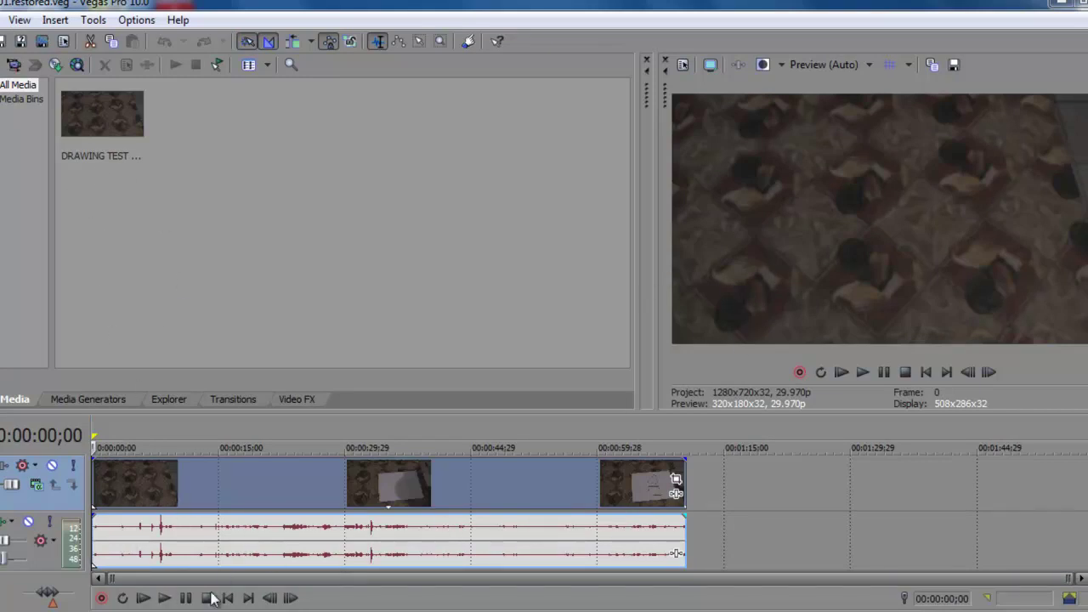
pyautogui.click(167, 600)
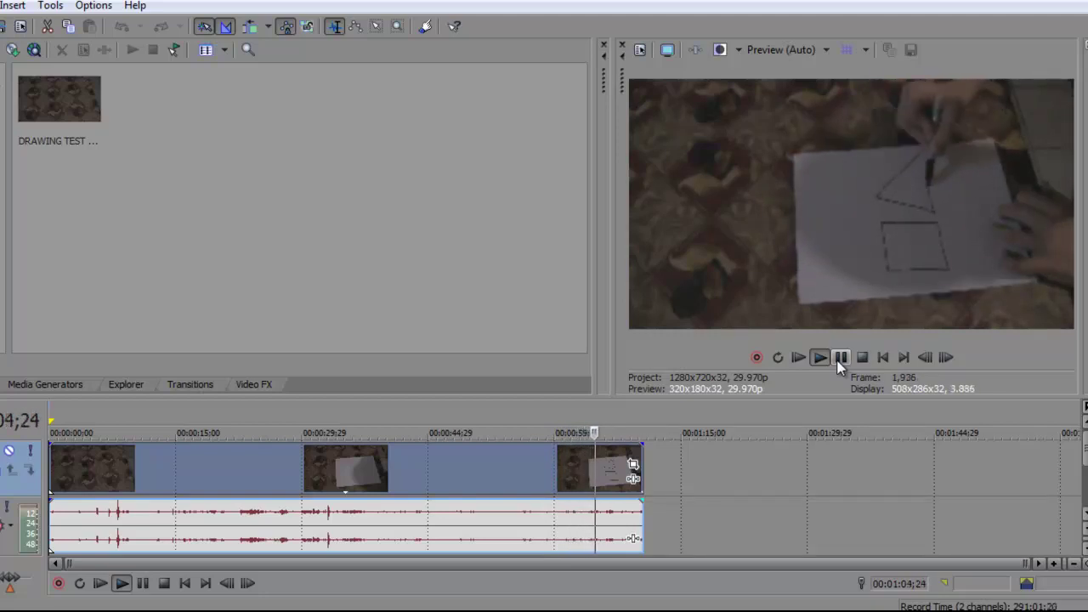
pyautogui.click(884, 358)
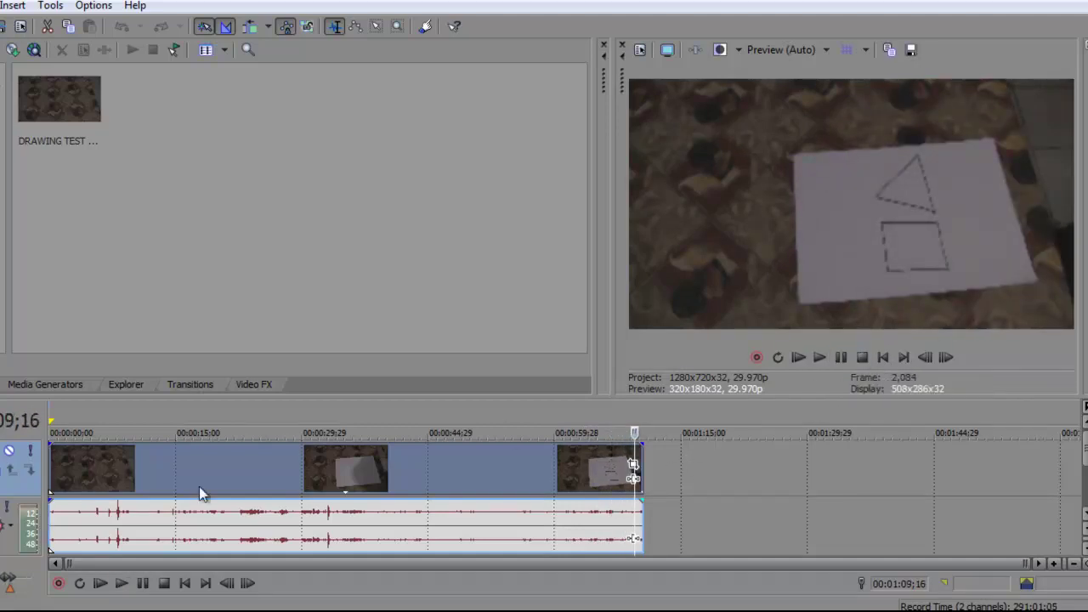
# Step: Park the playhead on an empty-carpet frame in the clip's opening seconds
pyautogui.click(113, 460)
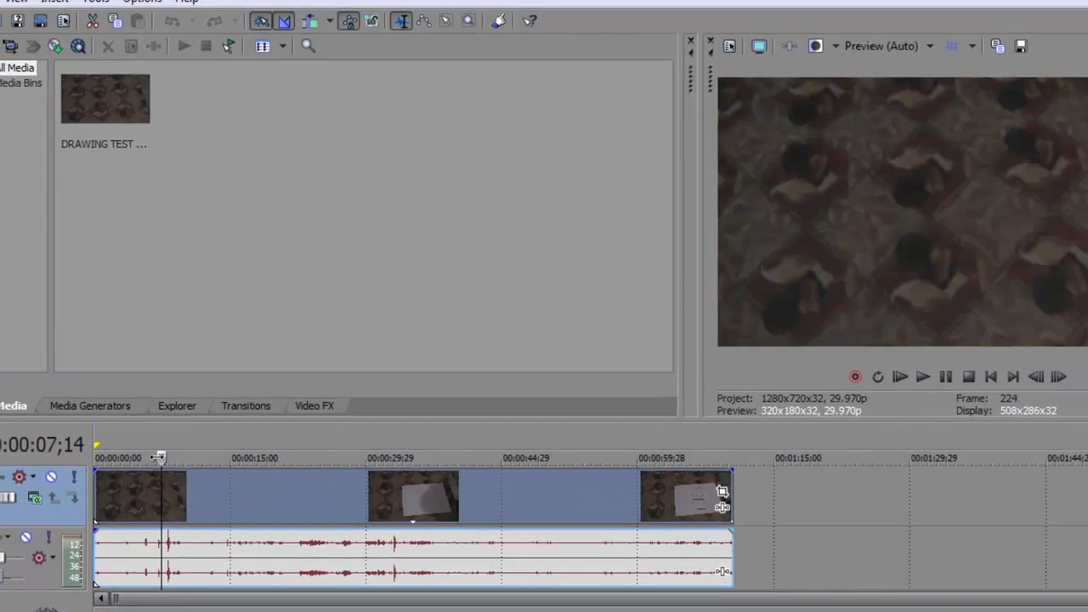
pyautogui.click(108, 493)
pyautogui.press('space')
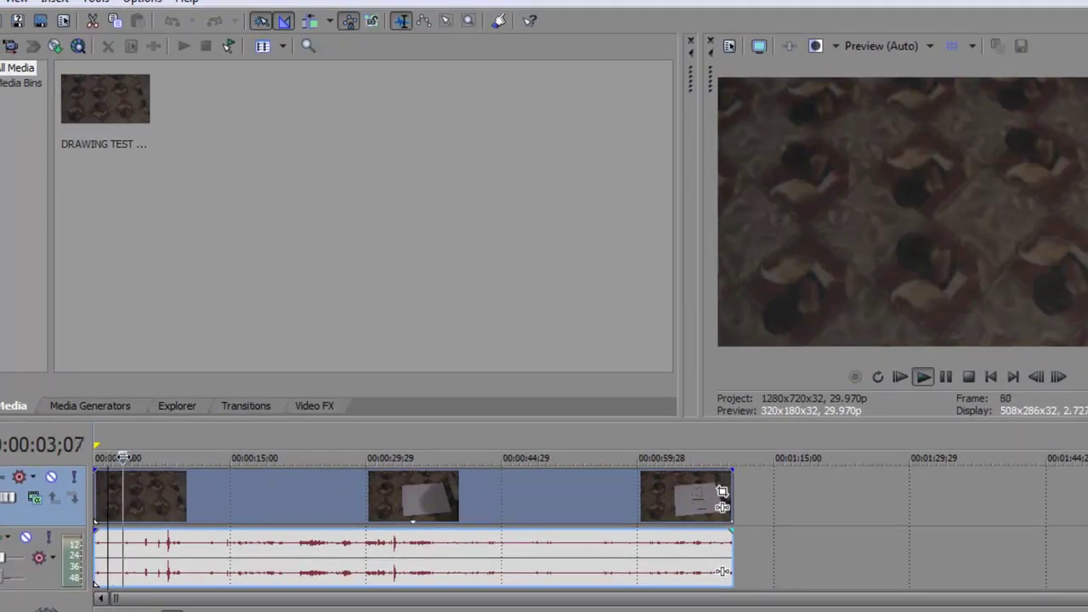
pyautogui.press('space')
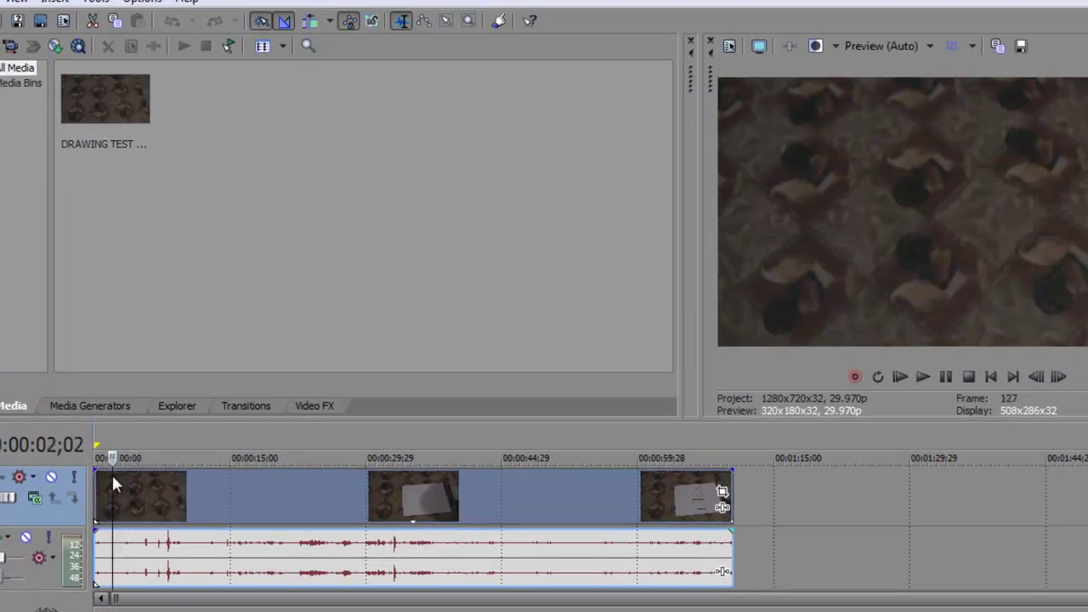
pyautogui.press('space')
pyautogui.press('Return')
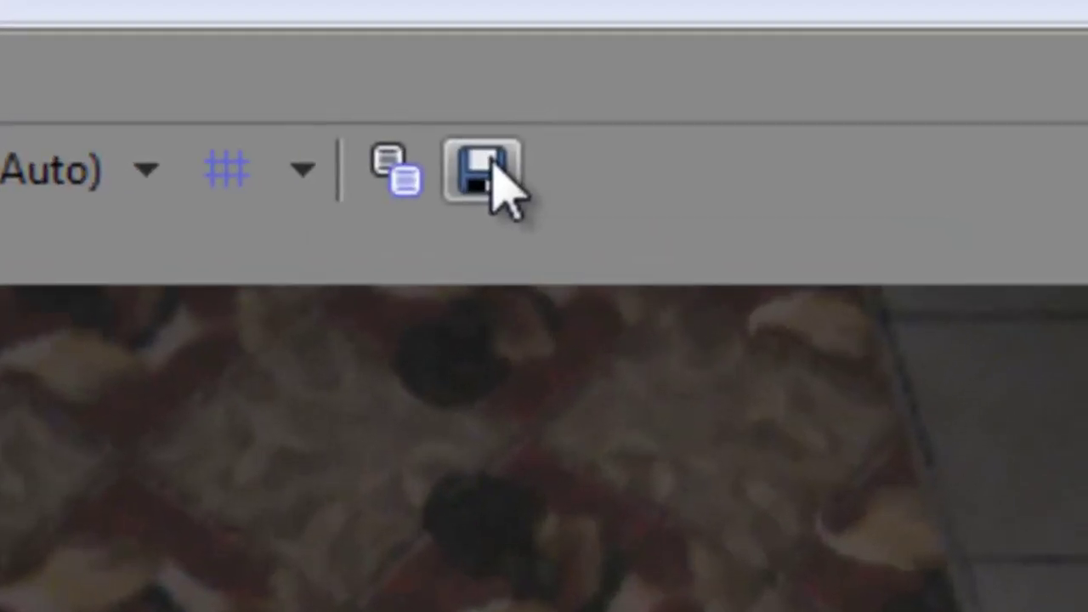
# Step: Save a snapshot of the frame as background.jpg, overwriting the existing file
pyautogui.click(491, 163)
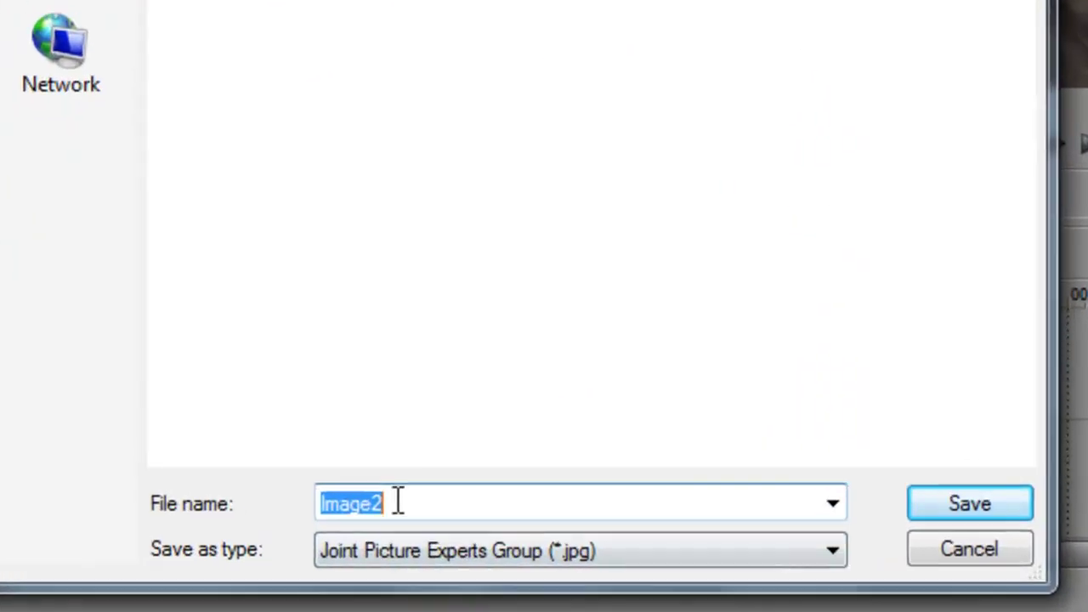
pyautogui.write('b')
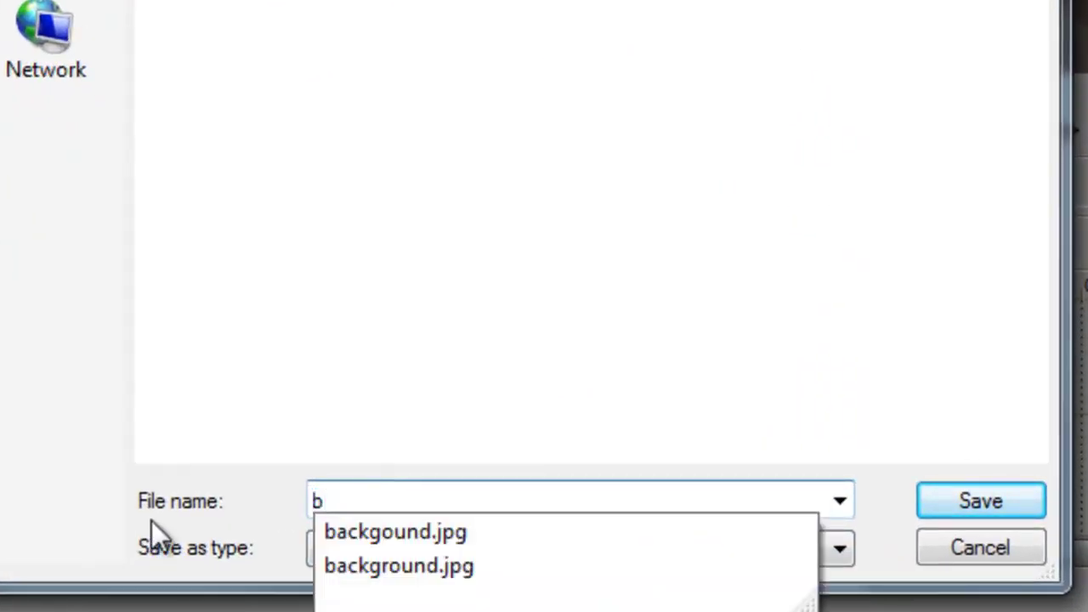
pyautogui.write('ackround')
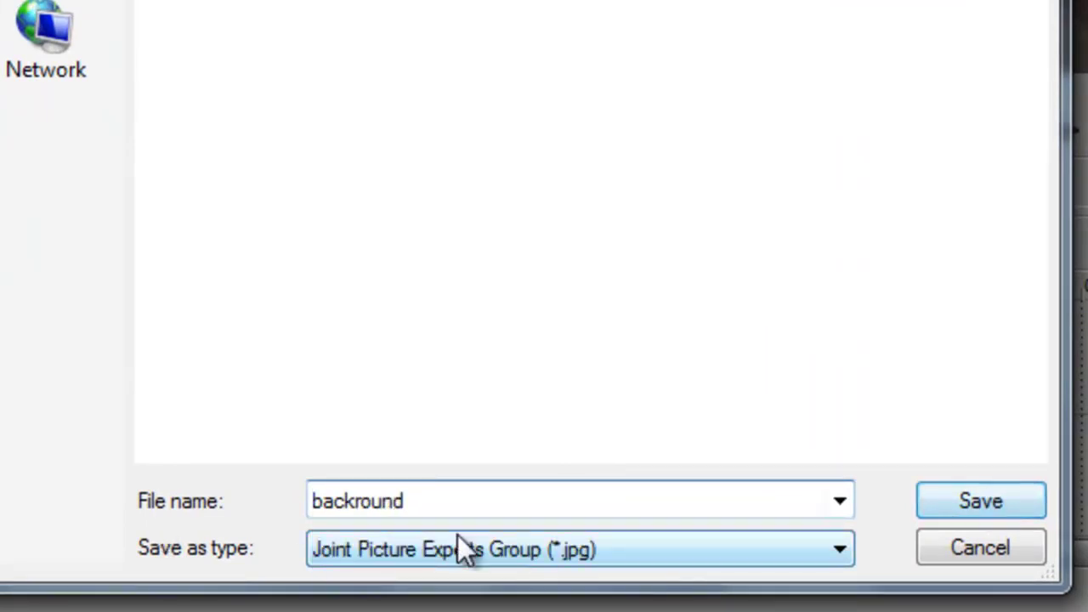
pyautogui.click(357, 507)
pyautogui.write('g')
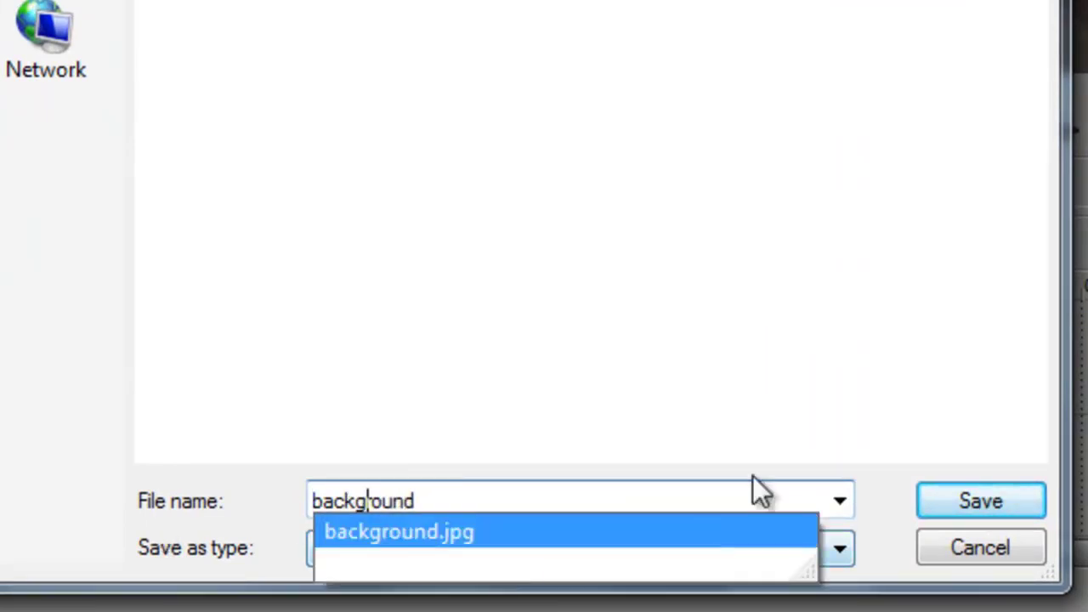
pyautogui.click(944, 502)
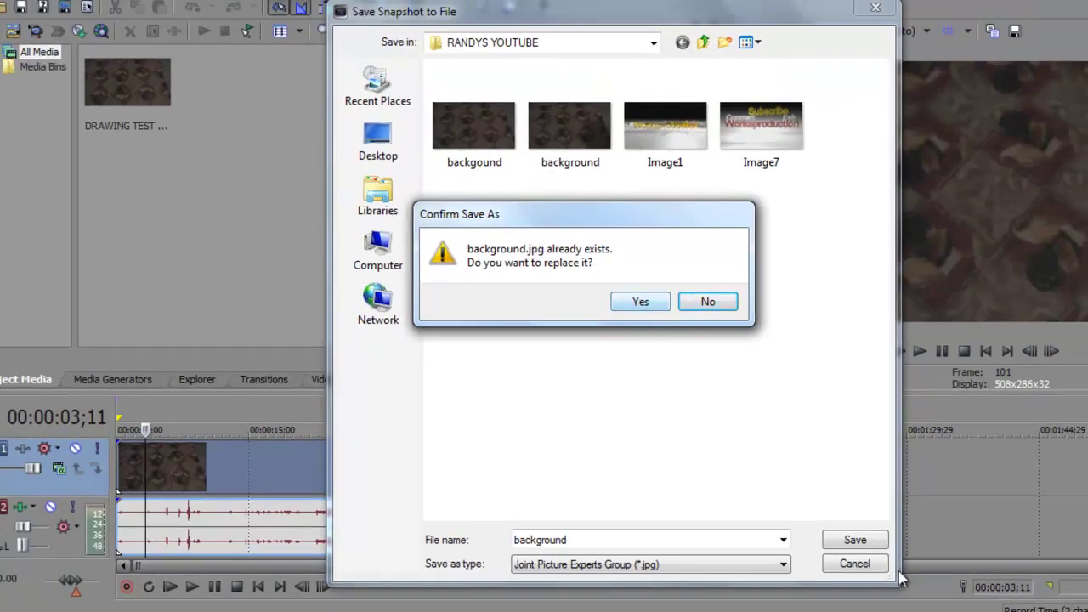
pyautogui.click(652, 302)
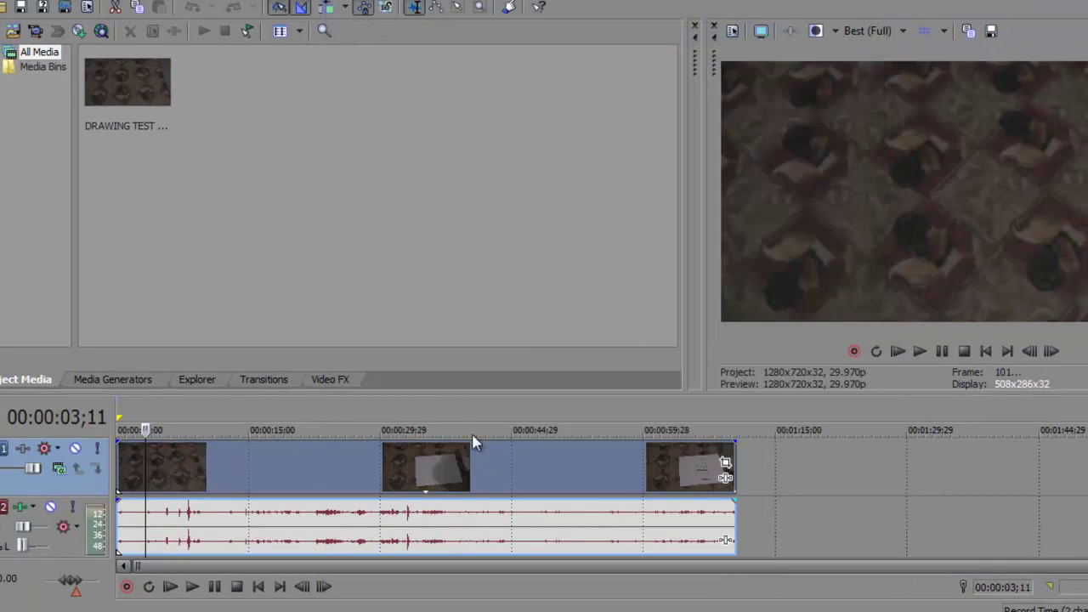
# Step: Delete the accidentally added duplicate clip and select background.jpg in Project Media
pyautogui.doubleClick(235, 97)
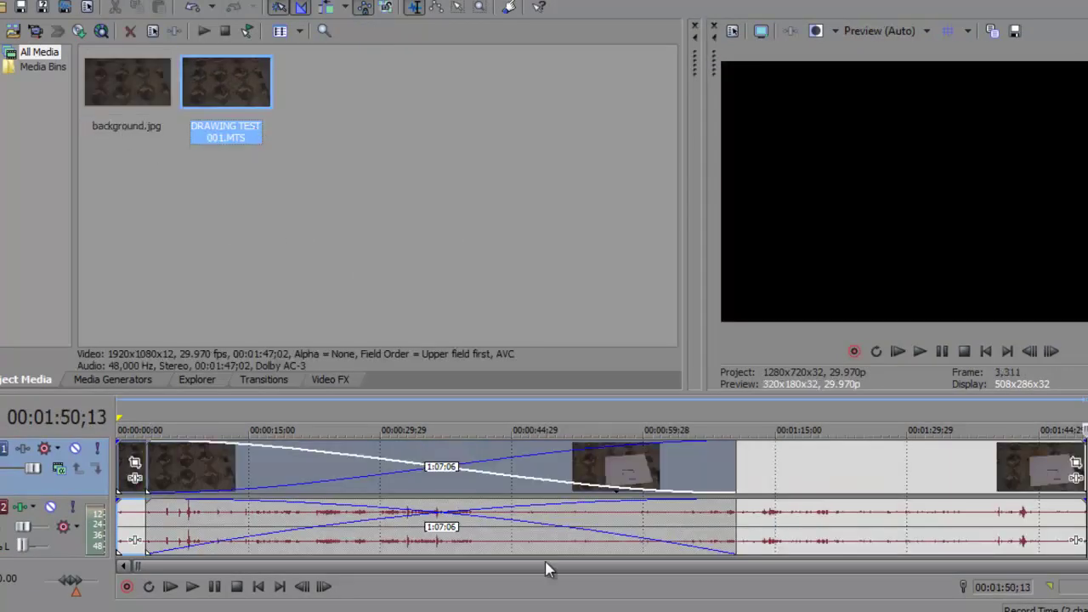
pyautogui.click(442, 478)
pyautogui.press('Delete')
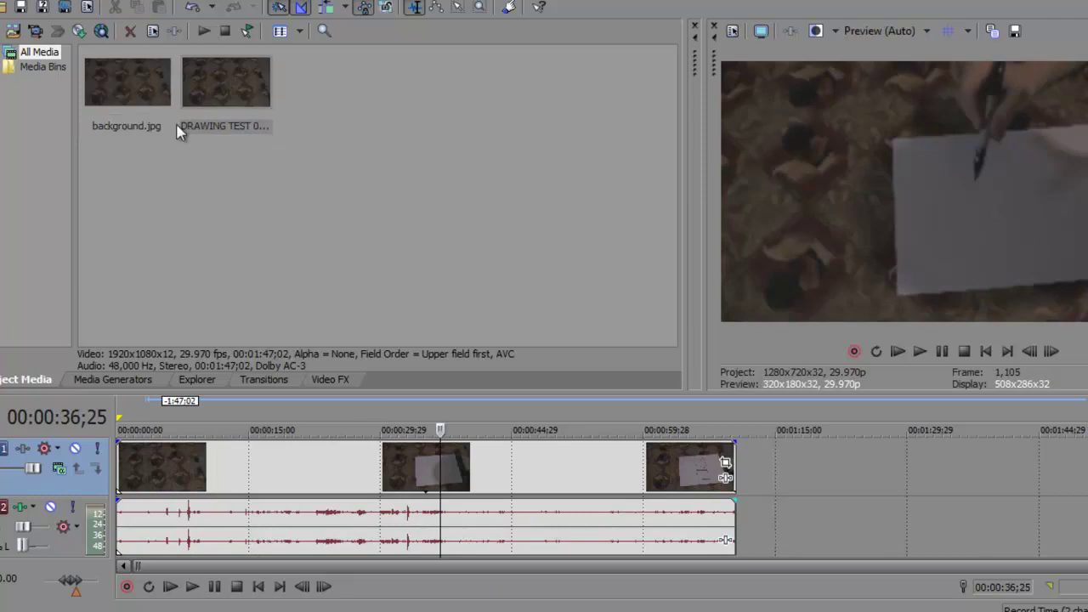
pyautogui.click(118, 108)
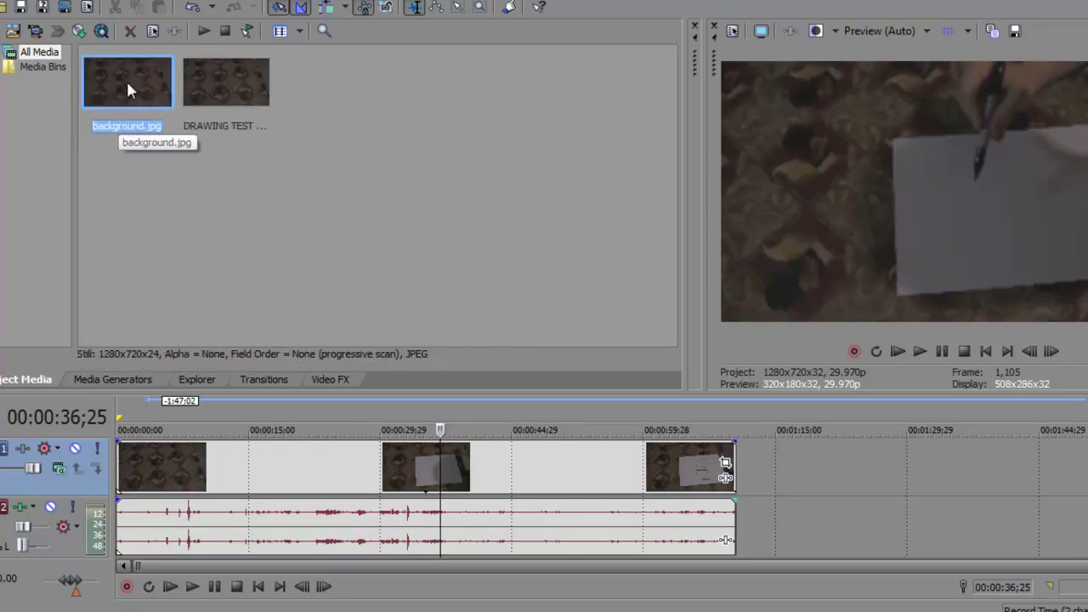
# Step: Play and scrub the clip to find where drawing starts, around 29 seconds
pyautogui.click(228, 470)
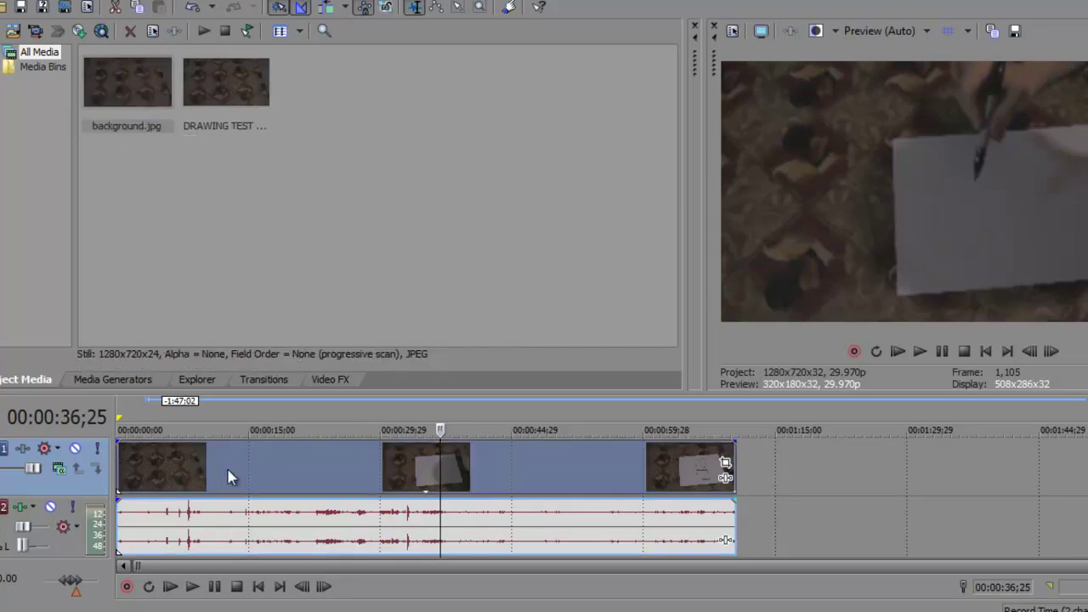
pyautogui.press('space')
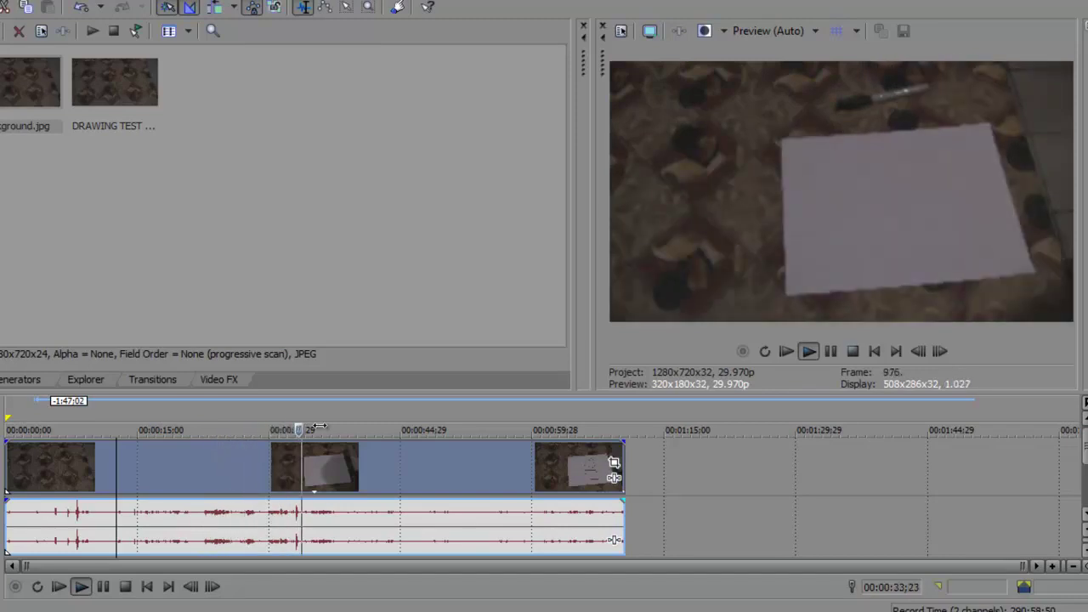
pyautogui.moveTo(319, 429); pyautogui.dragTo(277, 429)
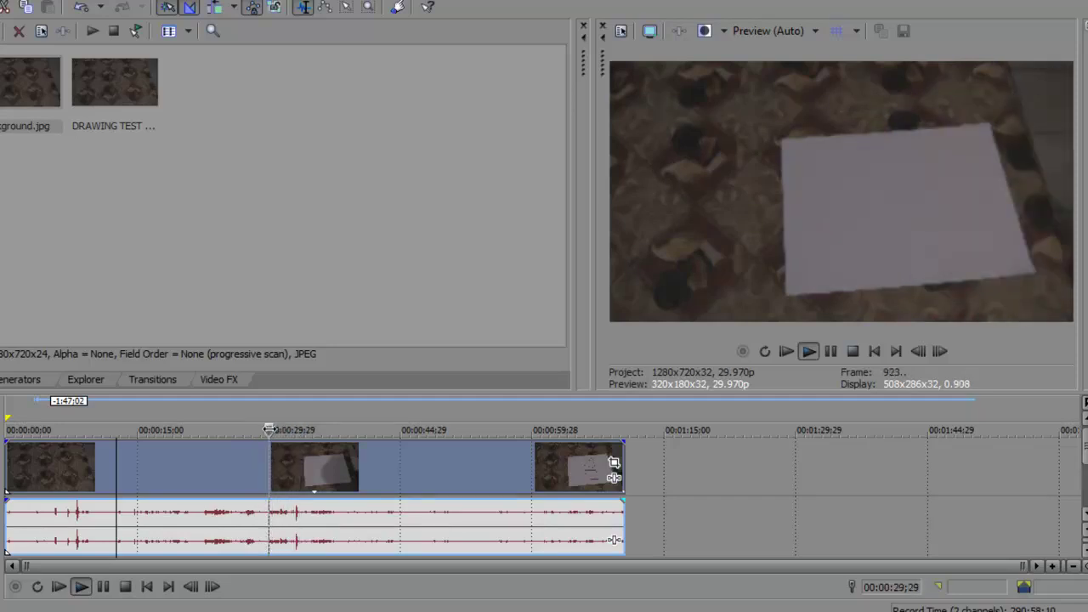
pyautogui.press('space')
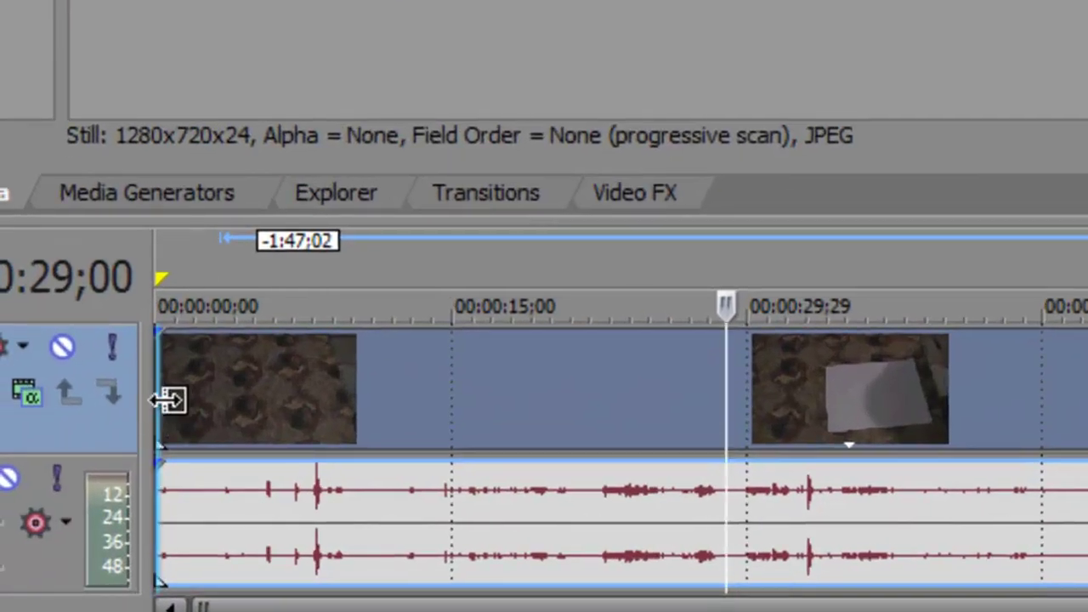
# Step: Trim the clip's first 29 seconds and slide the remaining footage to 00:00:00;00
pyautogui.moveTo(170, 400); pyautogui.dragTo(738, 357)
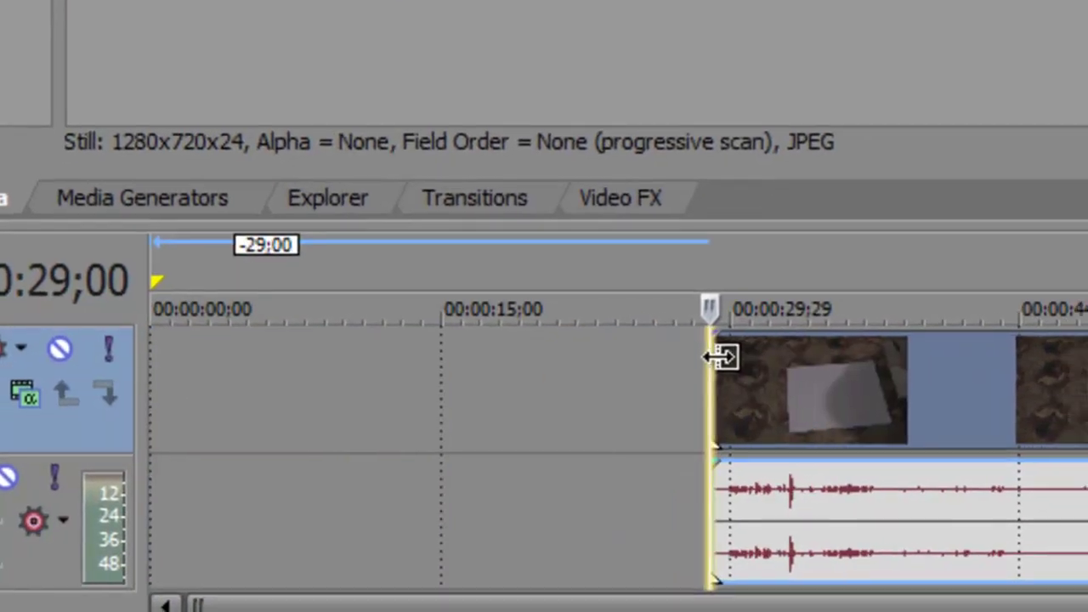
pyautogui.moveTo(692, 413); pyautogui.dragTo(209, 433)
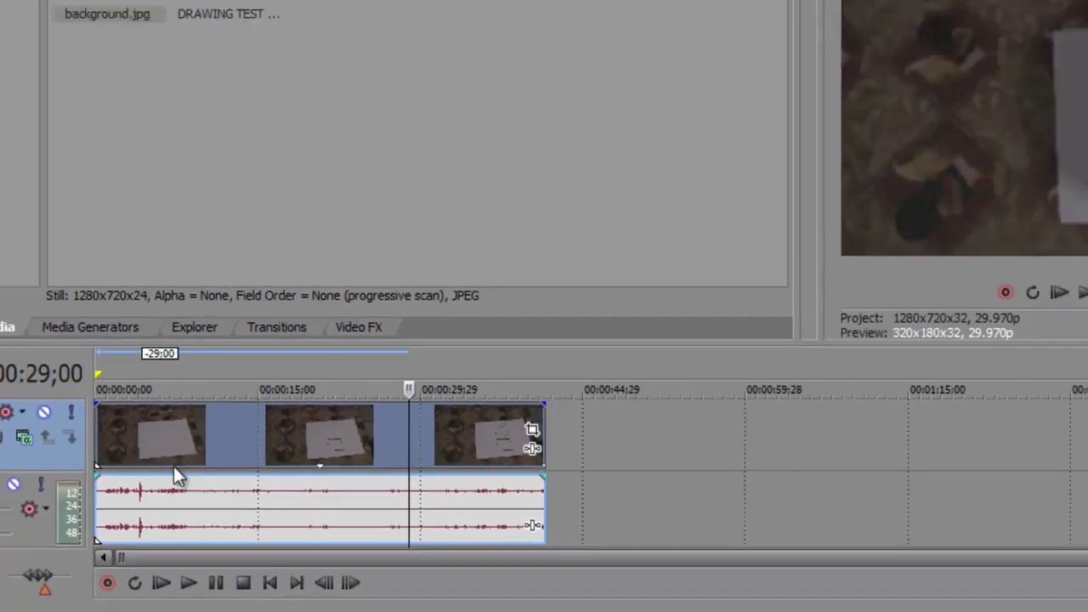
pyautogui.click(164, 356)
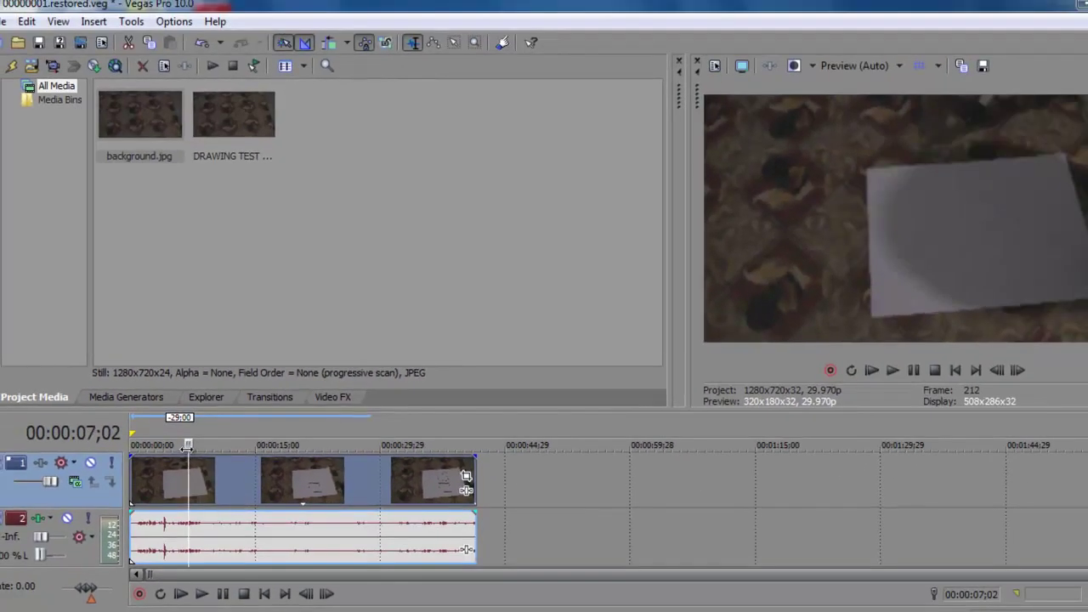
# Step: Split the trimmed drawing-test clip into two events at 00:00:17;09
pyautogui.press('space')
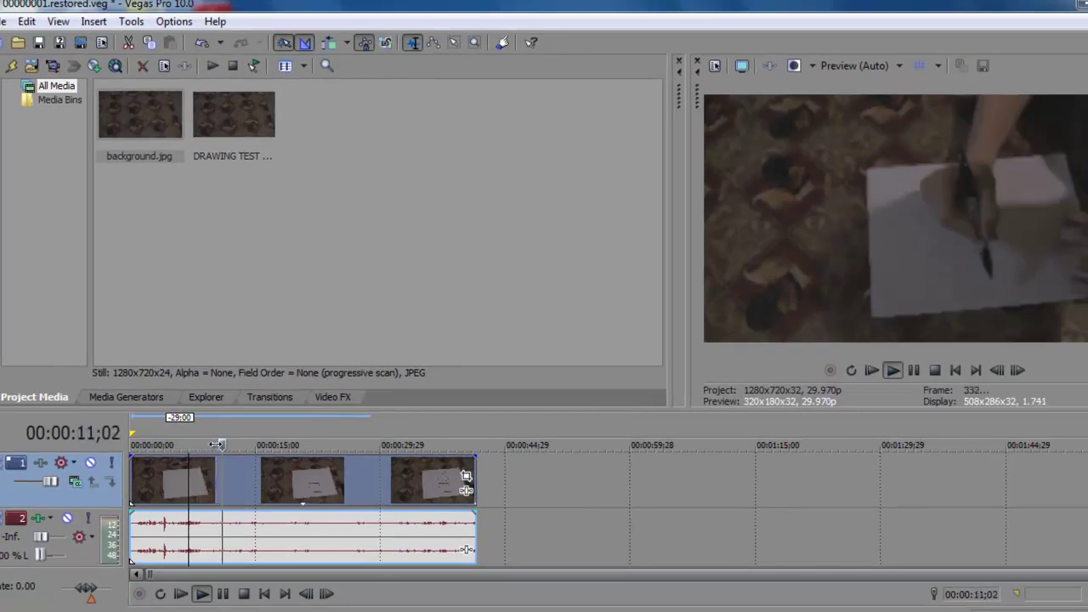
pyautogui.press('Return')
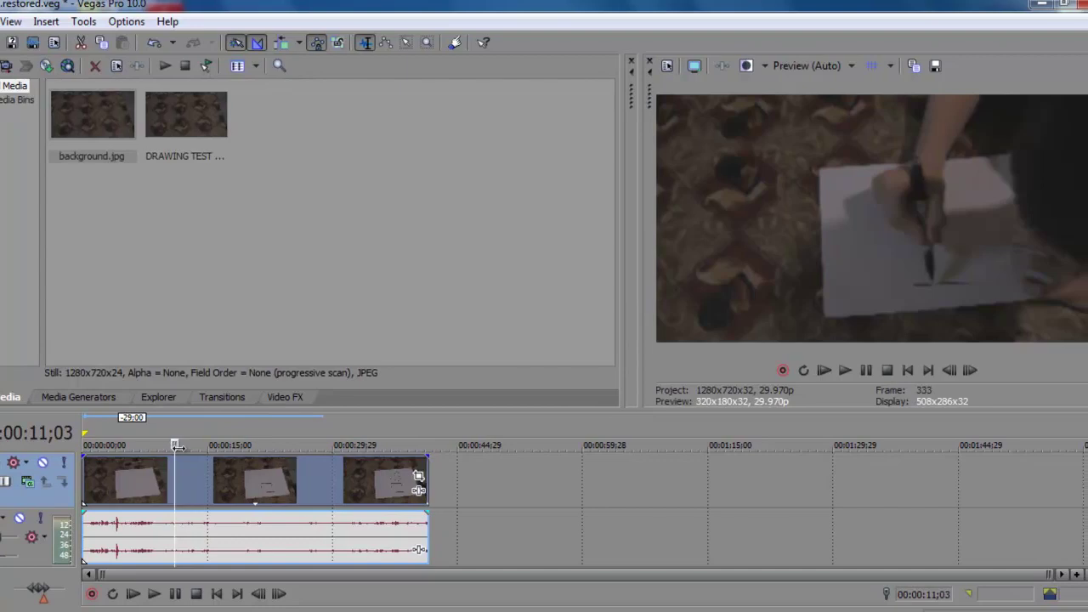
pyautogui.press('space')
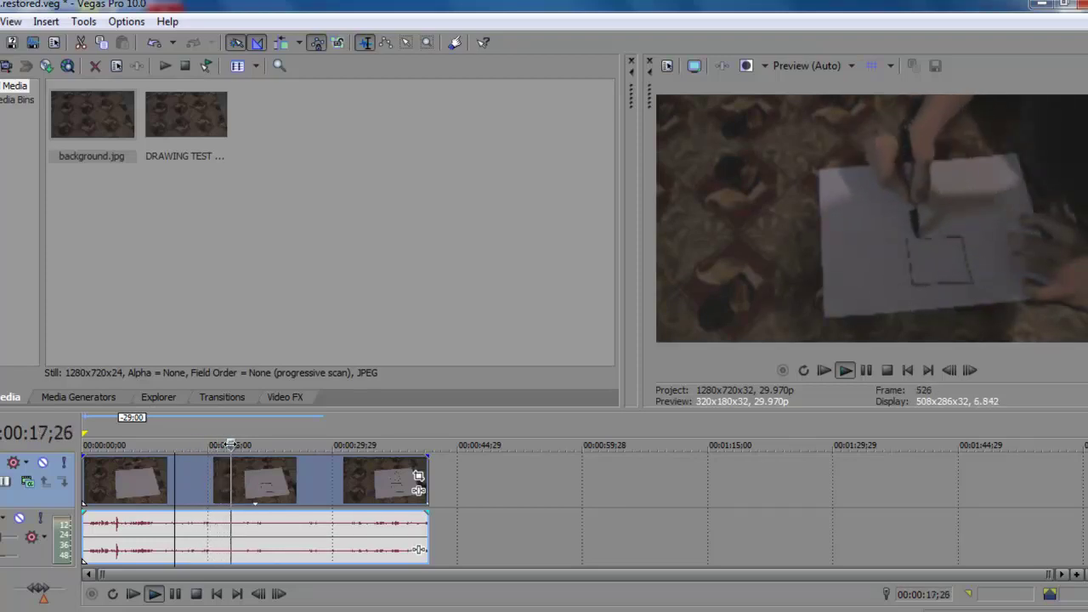
pyautogui.moveTo(230, 445); pyautogui.dragTo(226, 445)
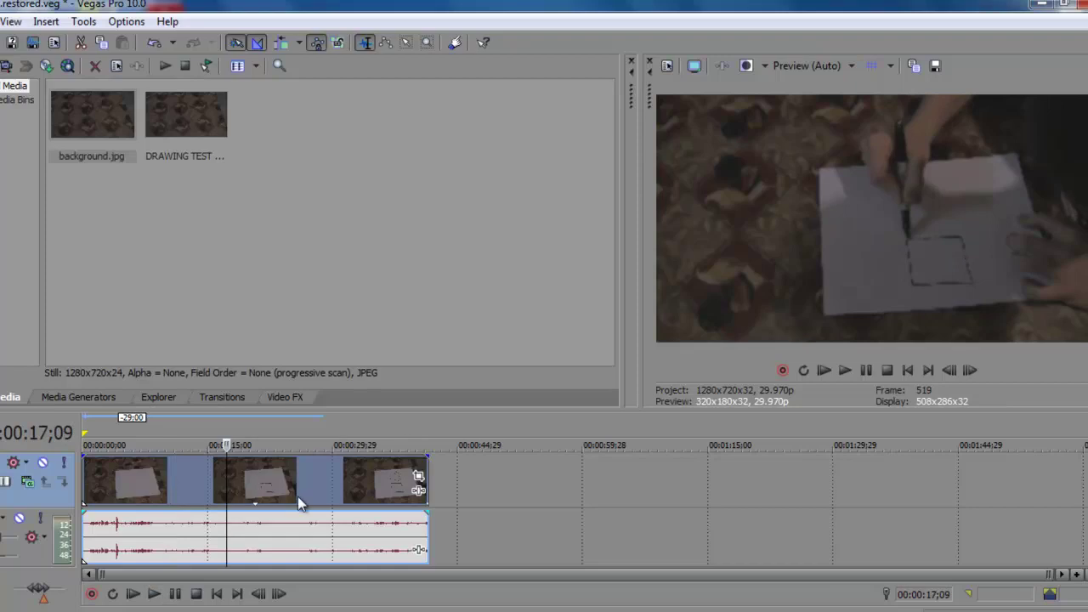
pyautogui.moveTo(281, 591)
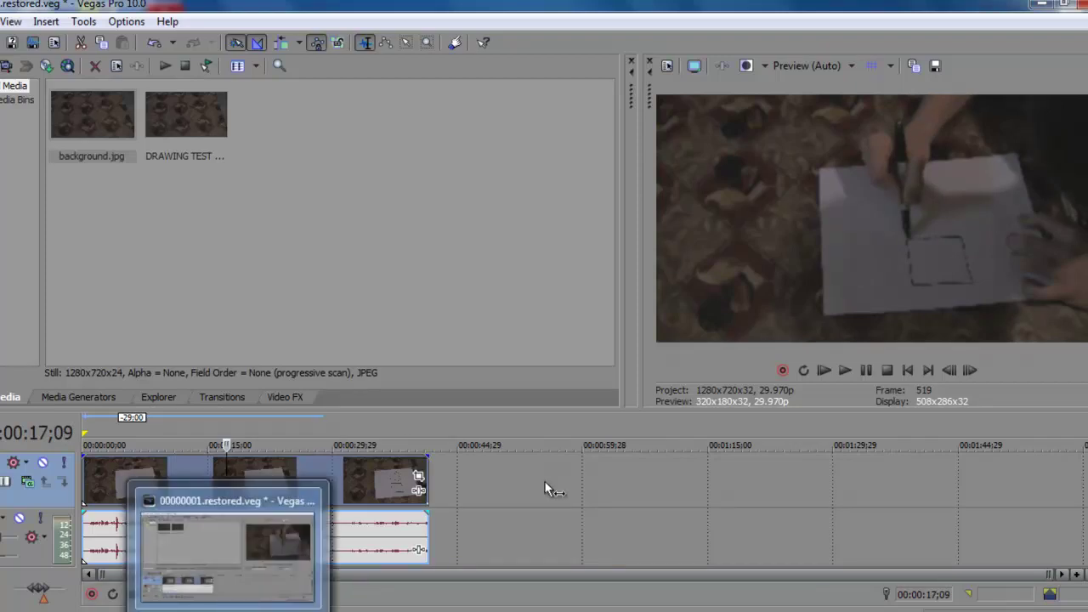
pyautogui.press('s')
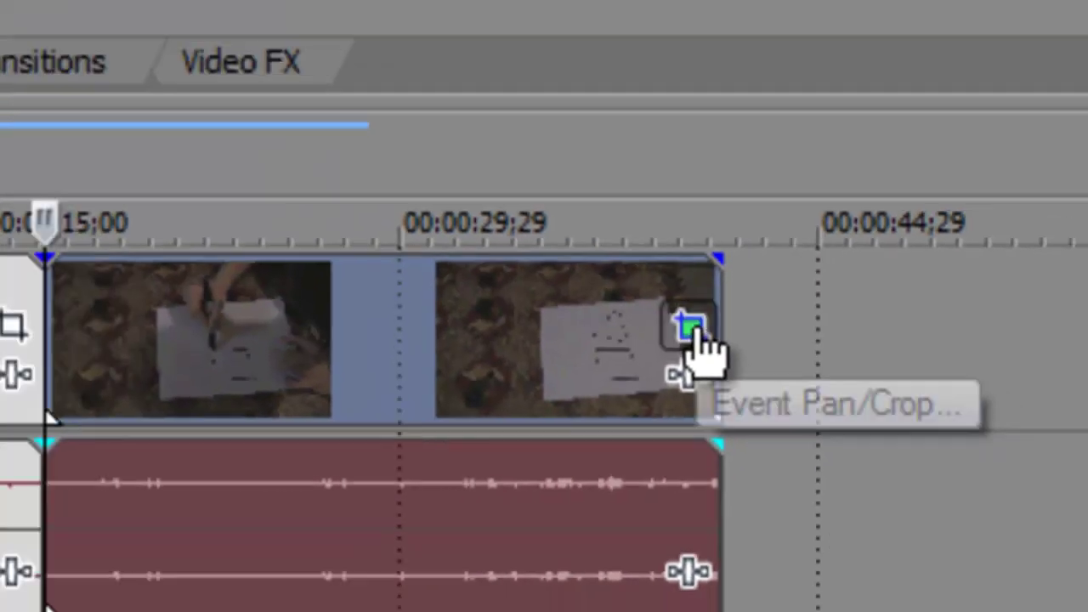
# Step: Open Event Pan/Crop for the second event, enable Mask, and zoom the workspace
pyautogui.click(690, 282)
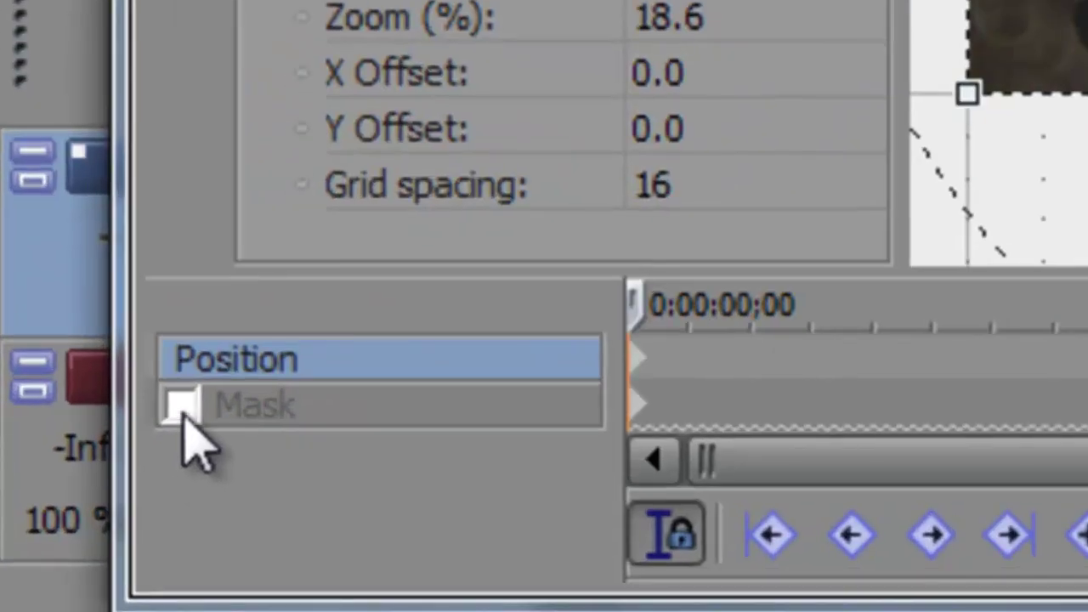
pyautogui.click(27, 579)
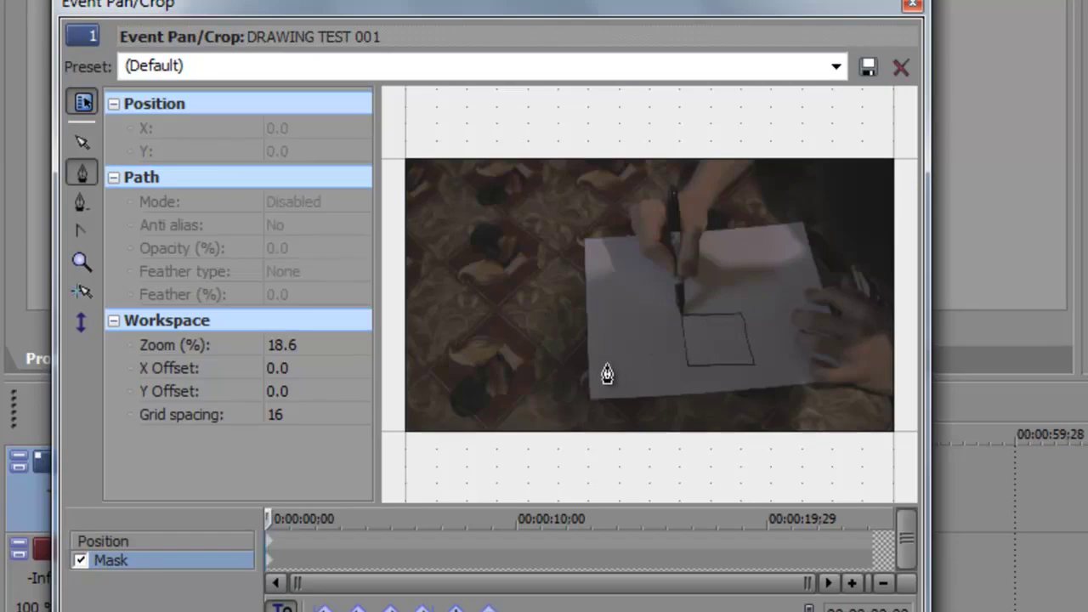
pyautogui.scroll(1, 636, 399)
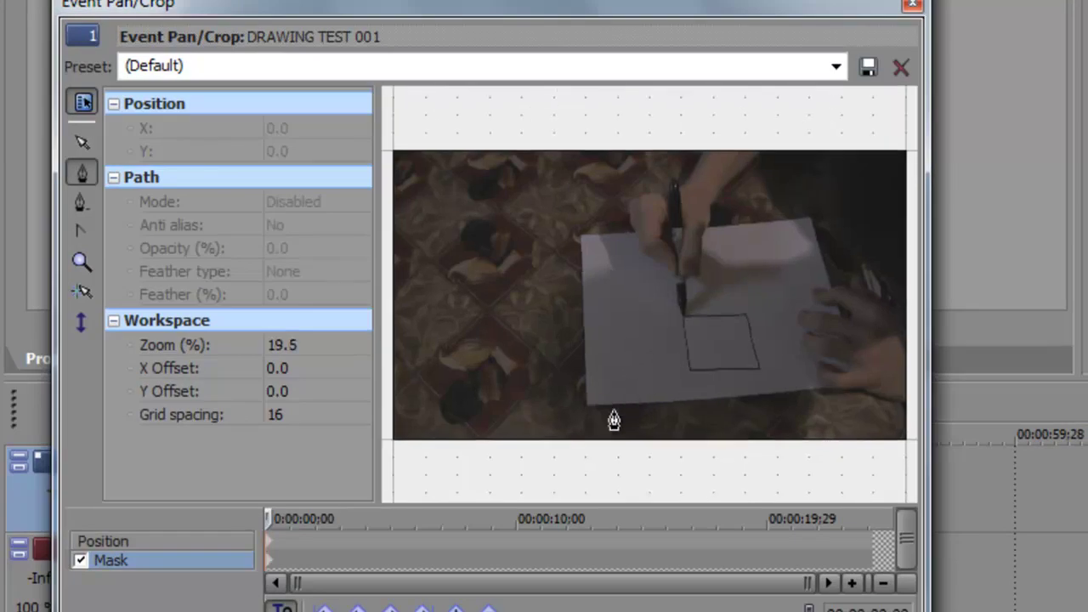
pyautogui.scroll(5, 613, 449)
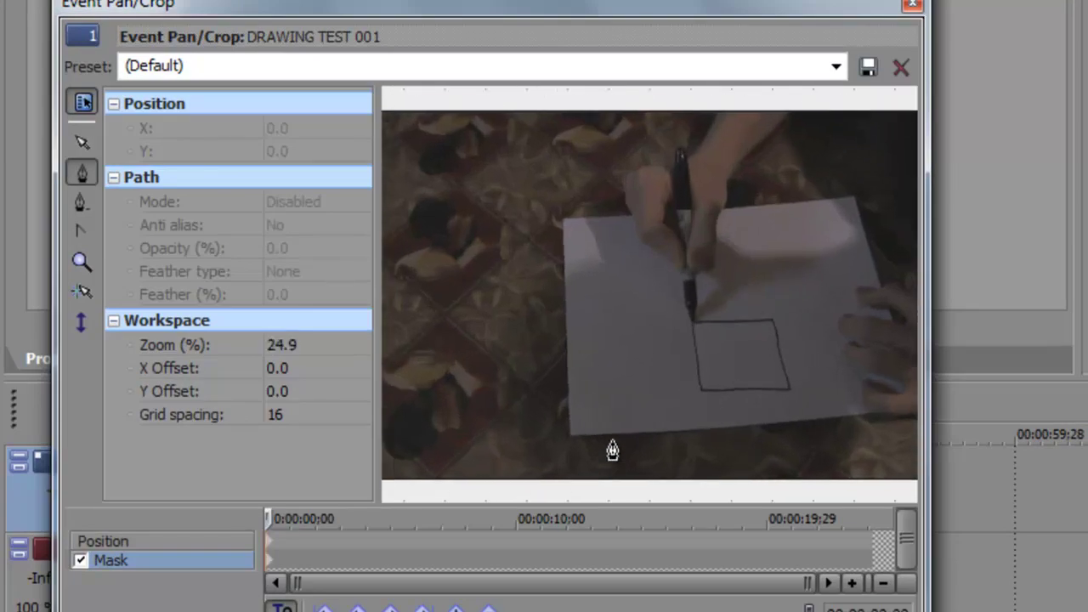
pyautogui.scroll(20, 612, 450)
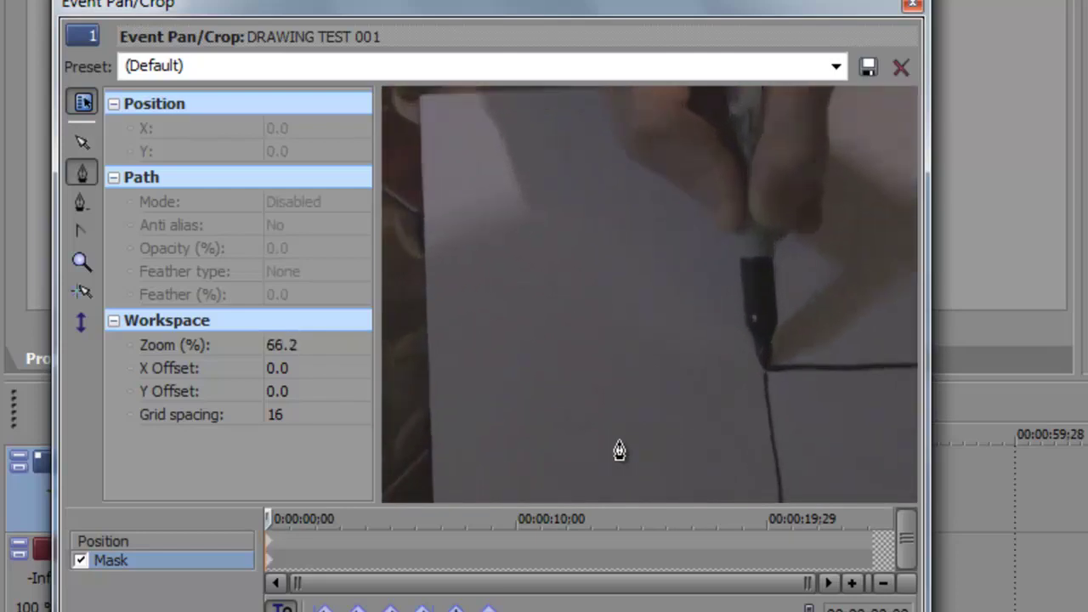
pyautogui.scroll(1, 619, 451)
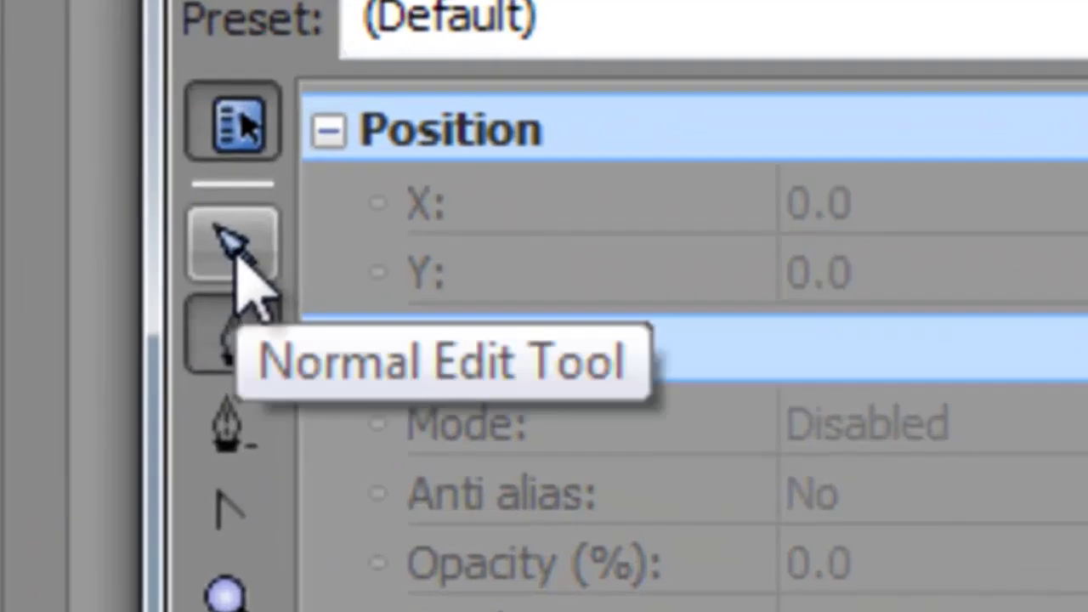
pyautogui.click(82, 139)
# Step: Trace a closed mask path around the drawn square's four corners
pyautogui.moveTo(645, 336); pyautogui.dragTo(387, 198)
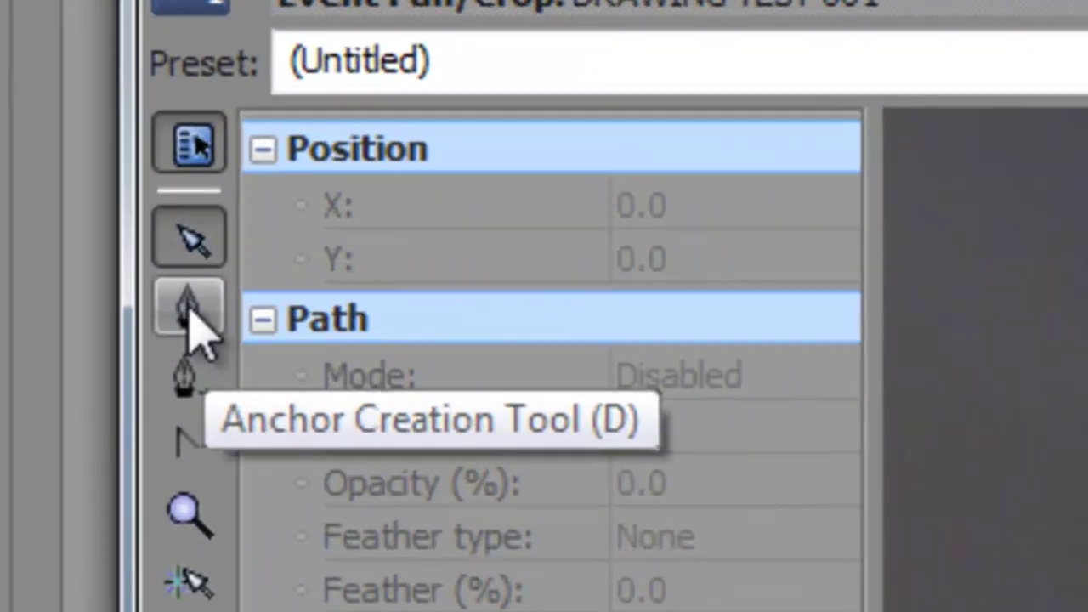
pyautogui.click(75, 175)
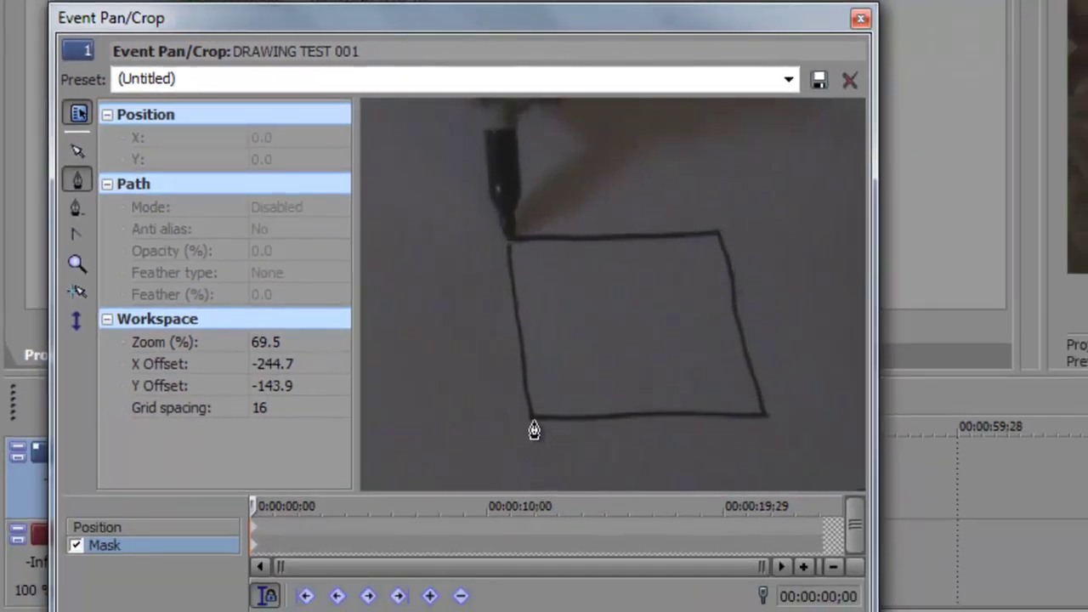
pyautogui.click(534, 422)
pyautogui.click(509, 243)
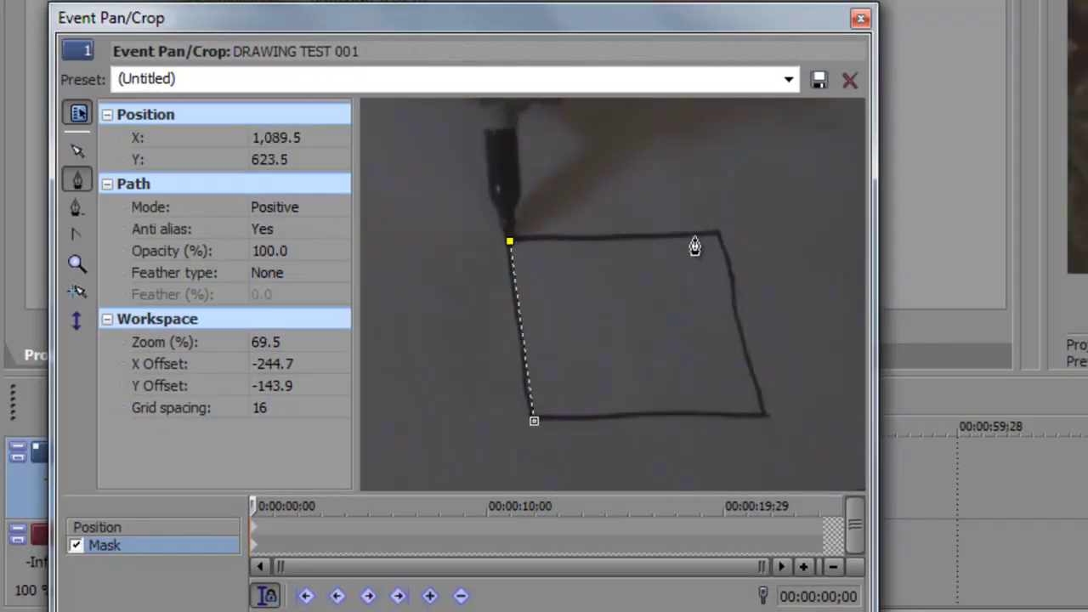
pyautogui.click(721, 235)
pyautogui.click(768, 418)
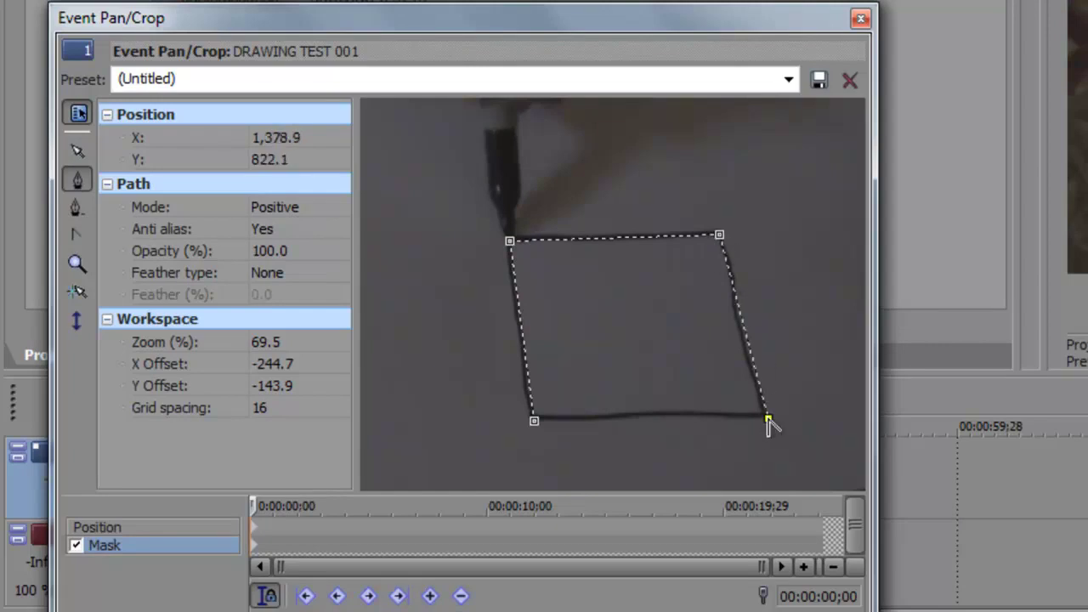
pyautogui.click(534, 423)
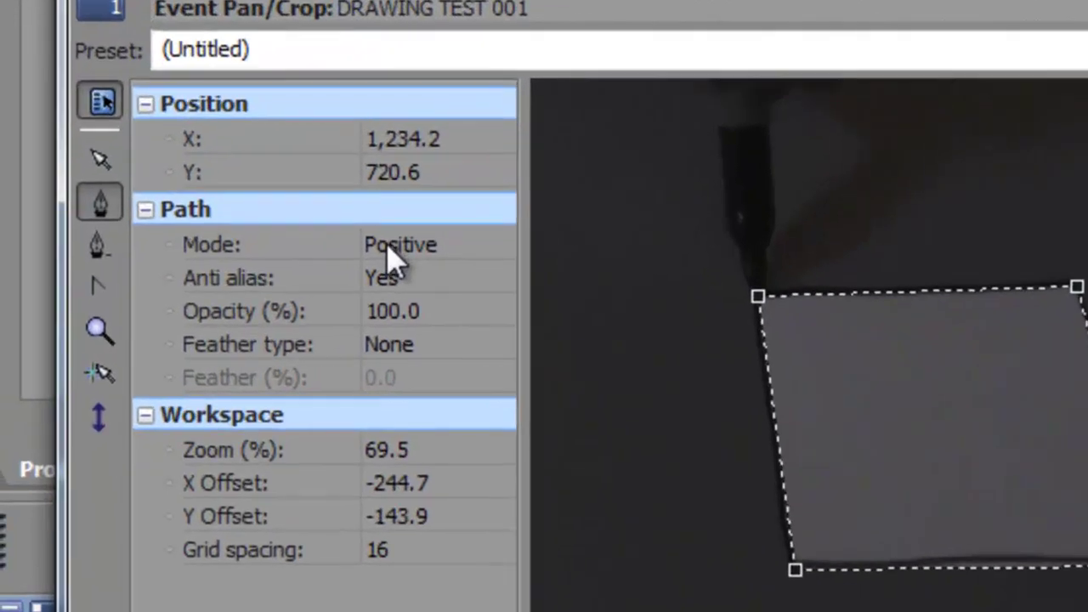
# Step: Set the square mask's mode to Negative and close Pan/Crop
pyautogui.click(388, 245)
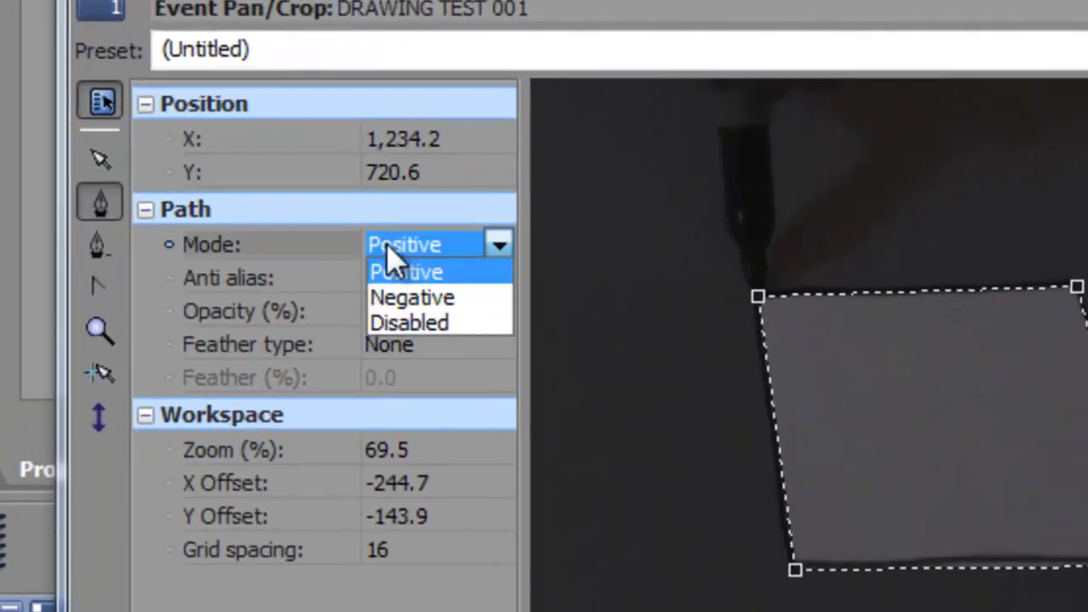
pyautogui.click(401, 297)
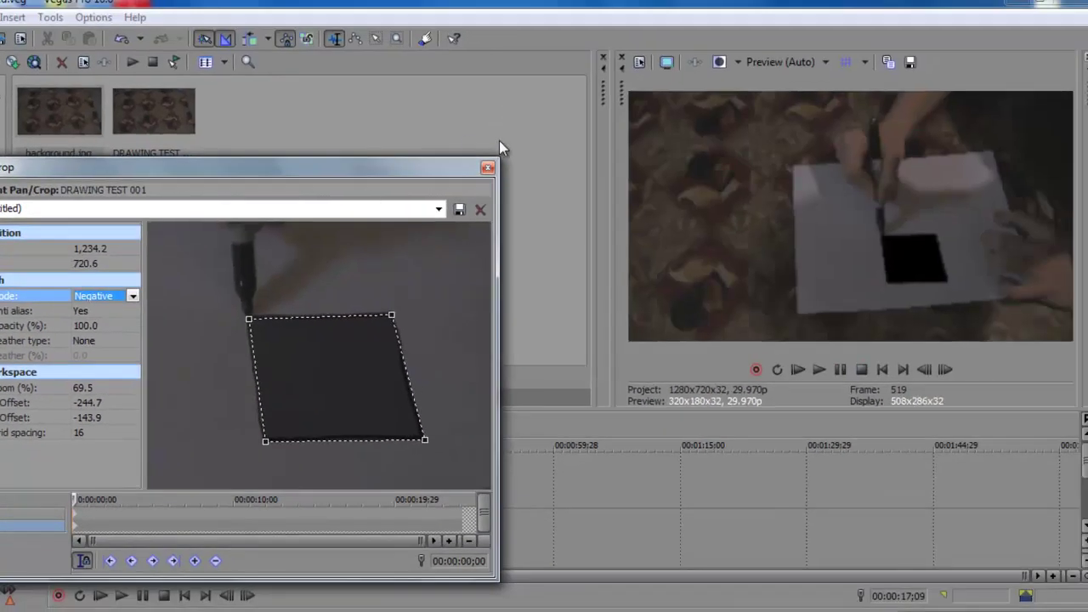
pyautogui.click(489, 169)
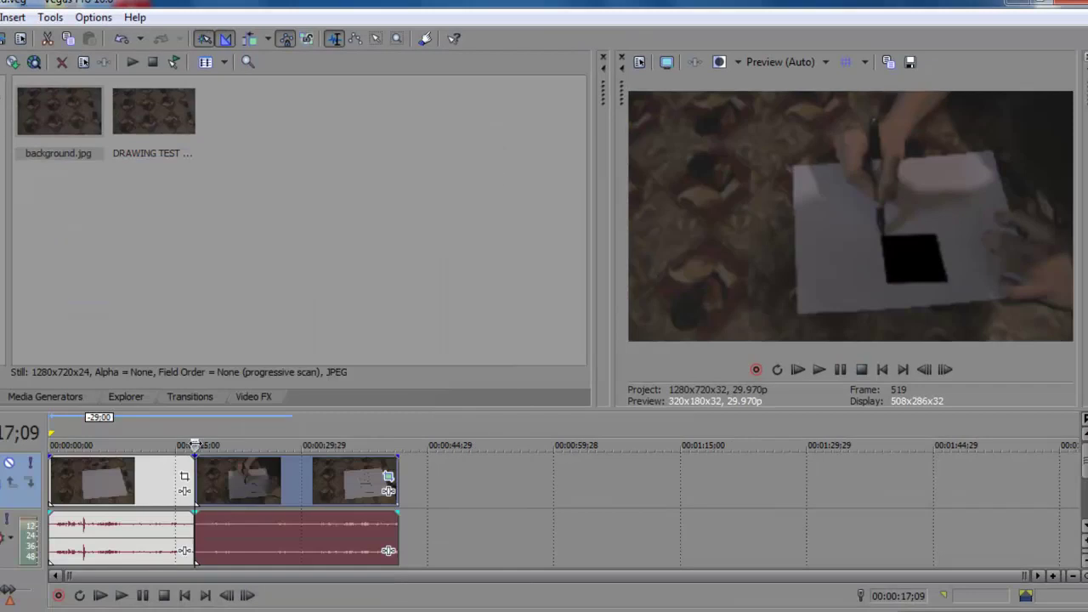
pyautogui.press('space')
pyautogui.moveTo(195, 445); pyautogui.dragTo(184, 445)
pyautogui.press('space')
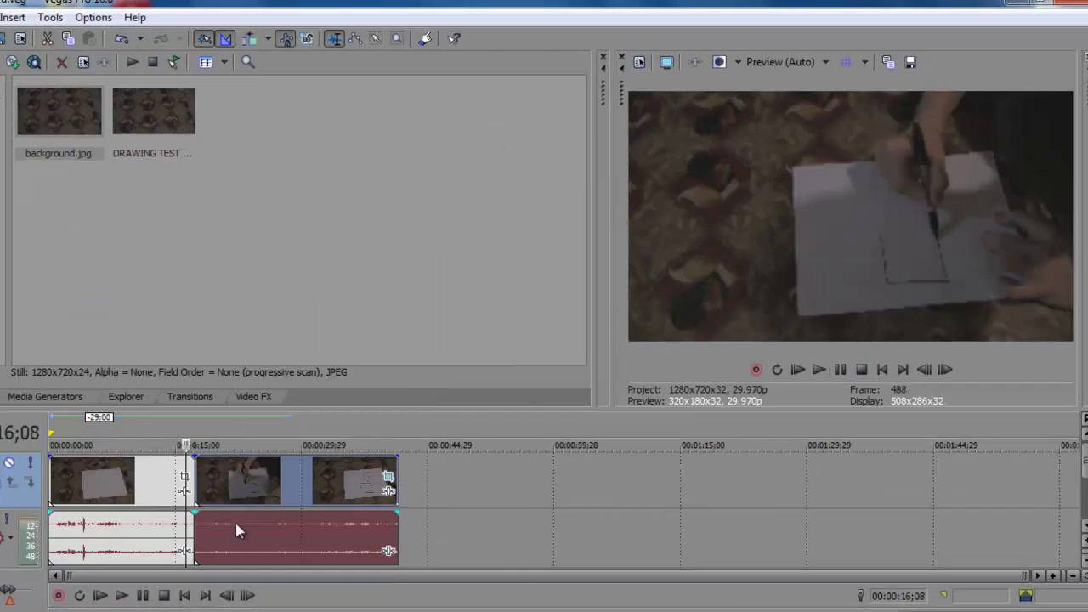
pyautogui.press('space')
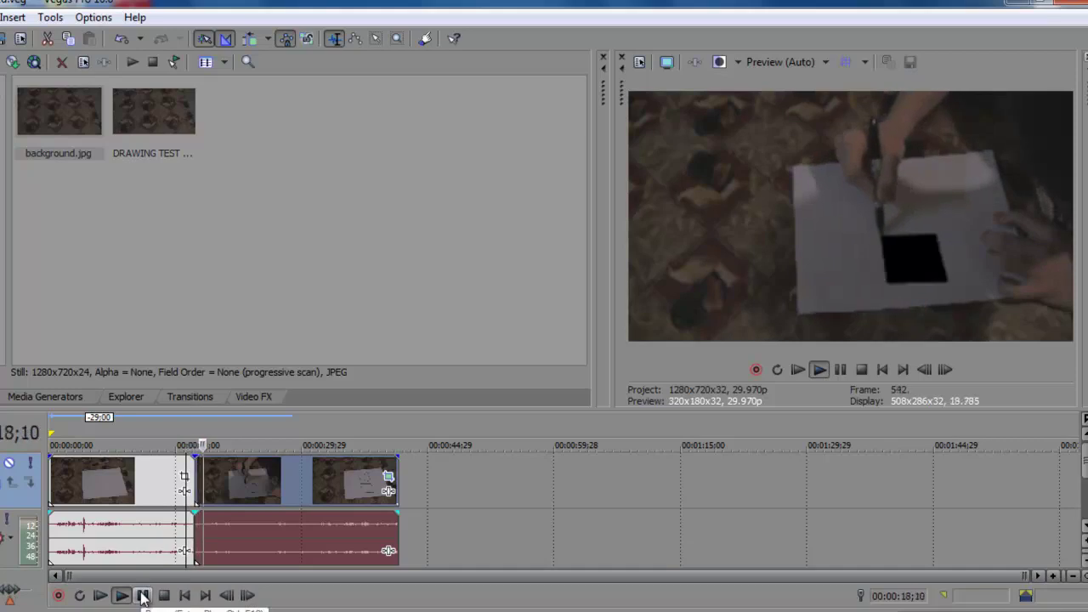
pyautogui.click(142, 596)
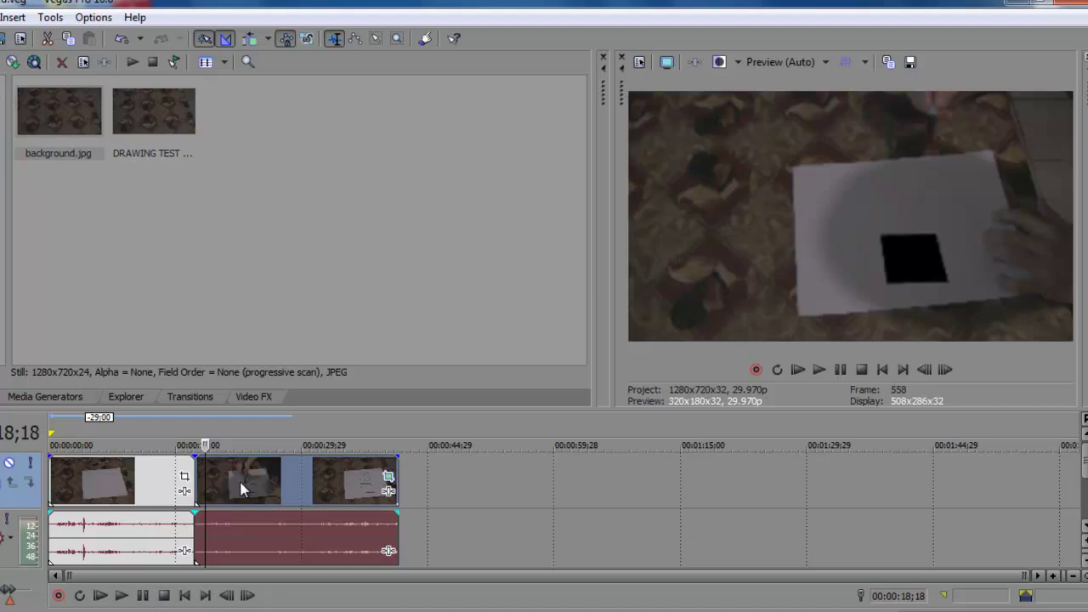
pyautogui.press('space')
pyautogui.moveTo(217, 444); pyautogui.dragTo(349, 446)
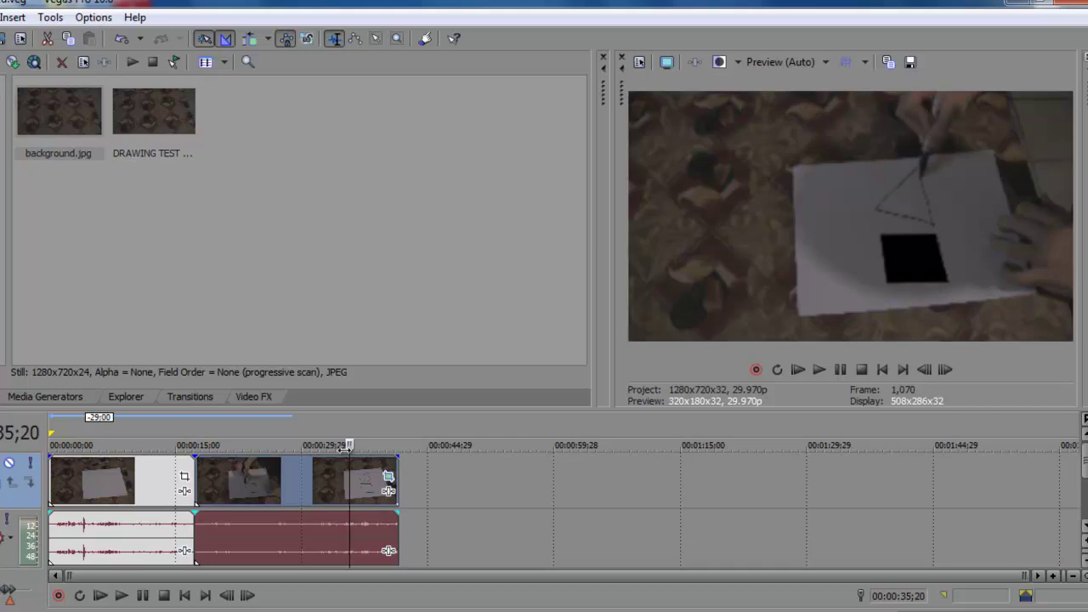
pyautogui.moveTo(345, 449); pyautogui.dragTo(346, 449)
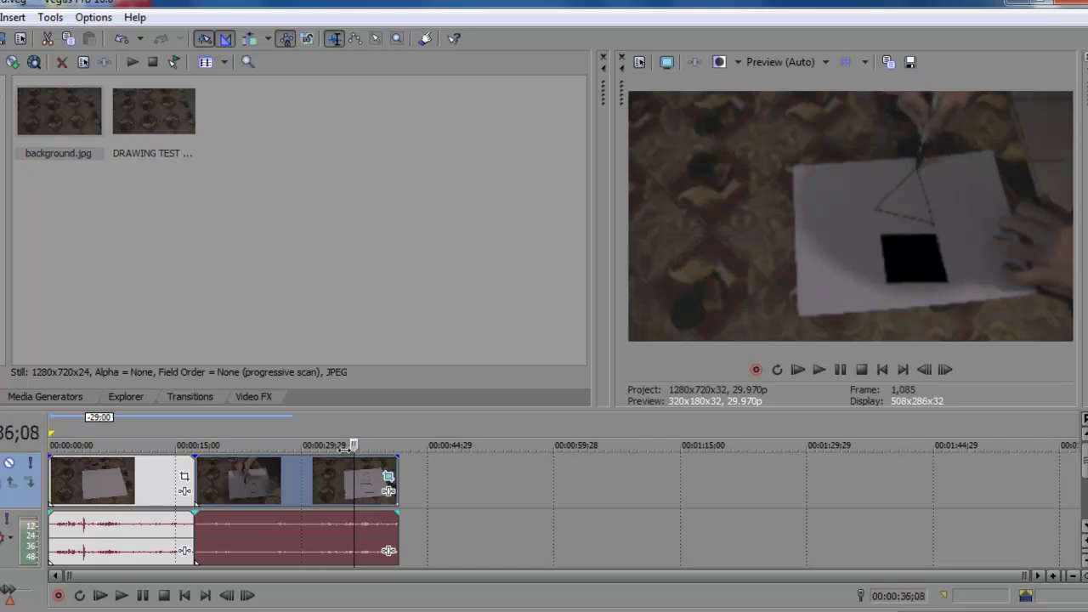
pyautogui.moveTo(344, 449); pyautogui.dragTo(345, 448)
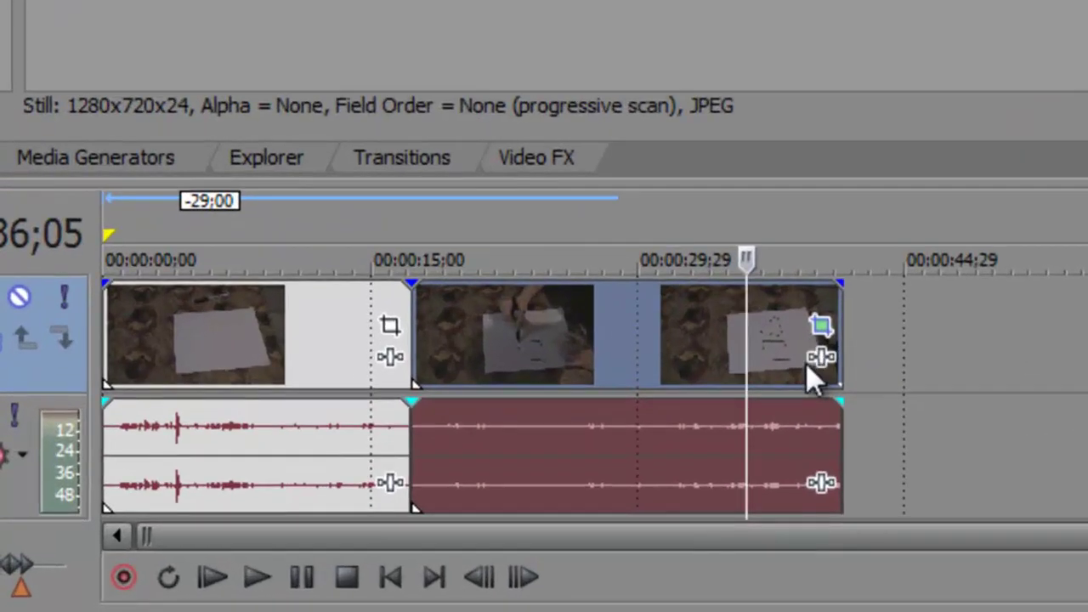
# Step: Split the clip after the triangle is drawn and open Pan/Crop for the newest part
pyautogui.press('s')
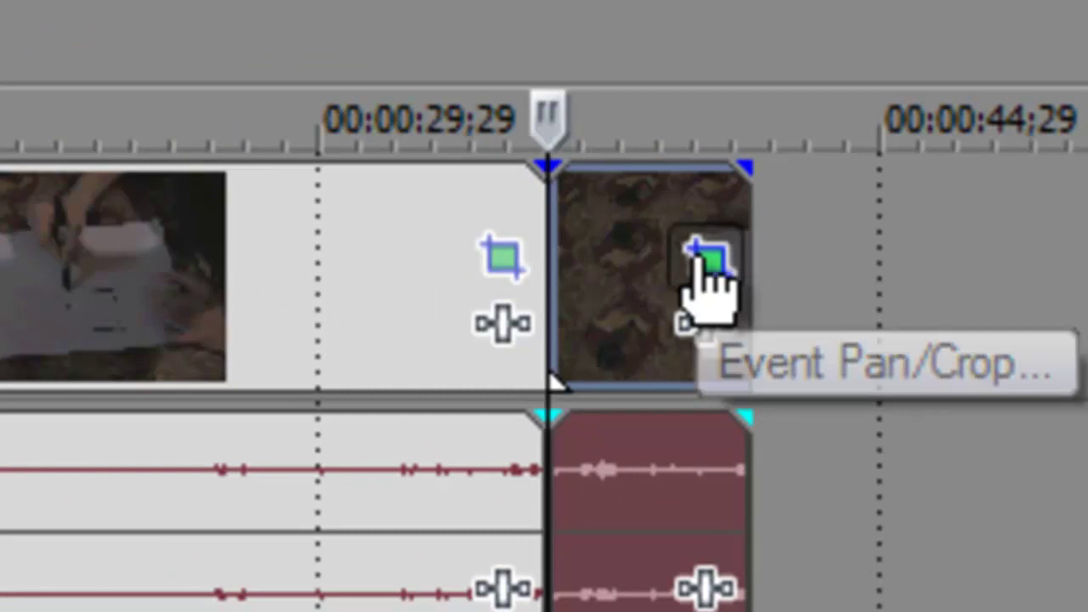
pyautogui.click(700, 257)
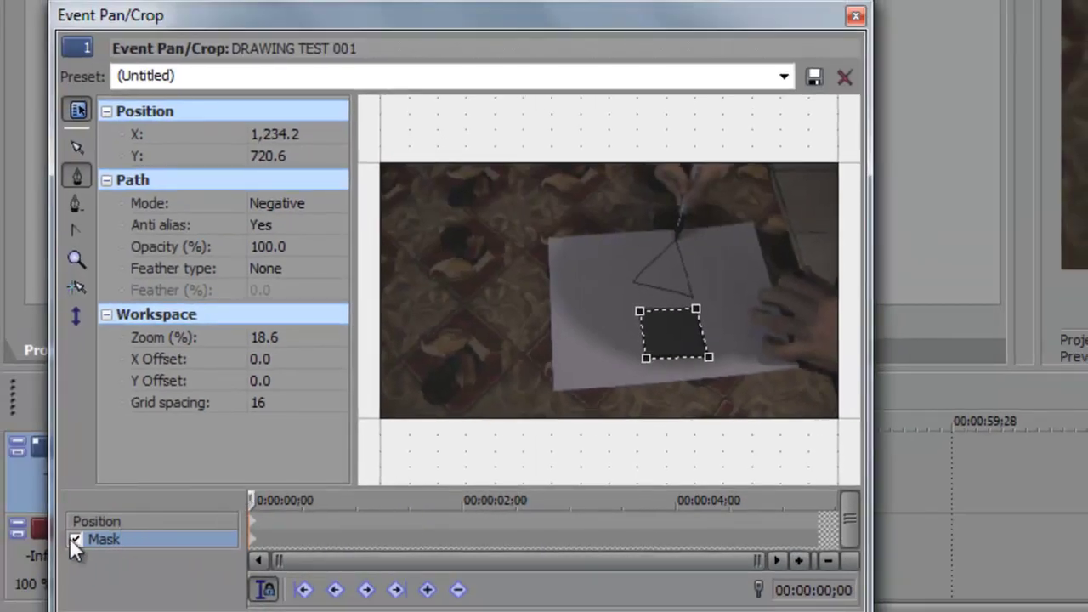
pyautogui.scroll(5, 714, 293)
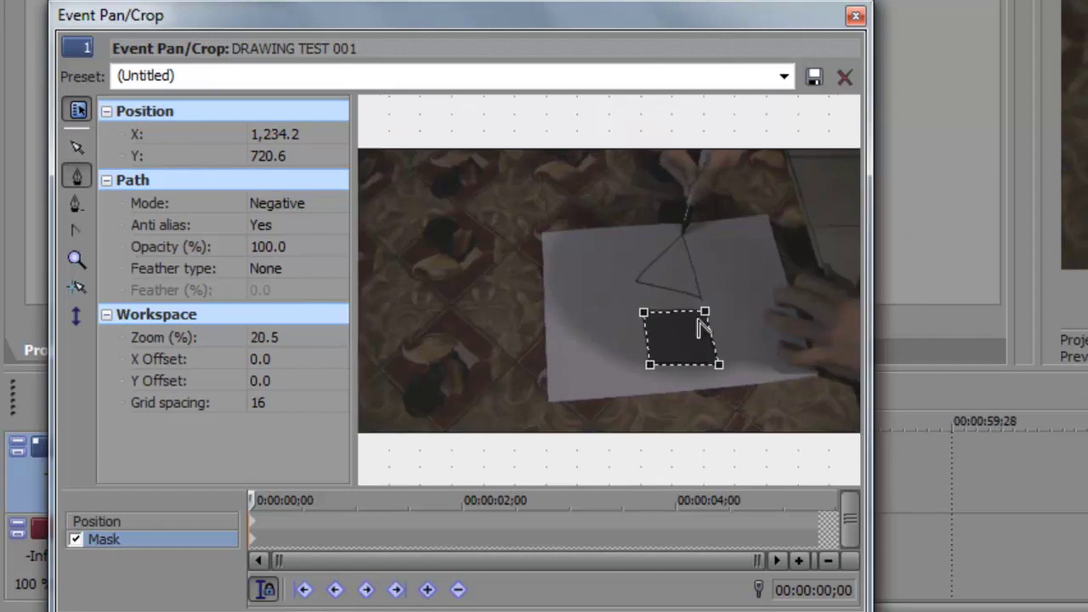
pyautogui.scroll(3, 852, 319)
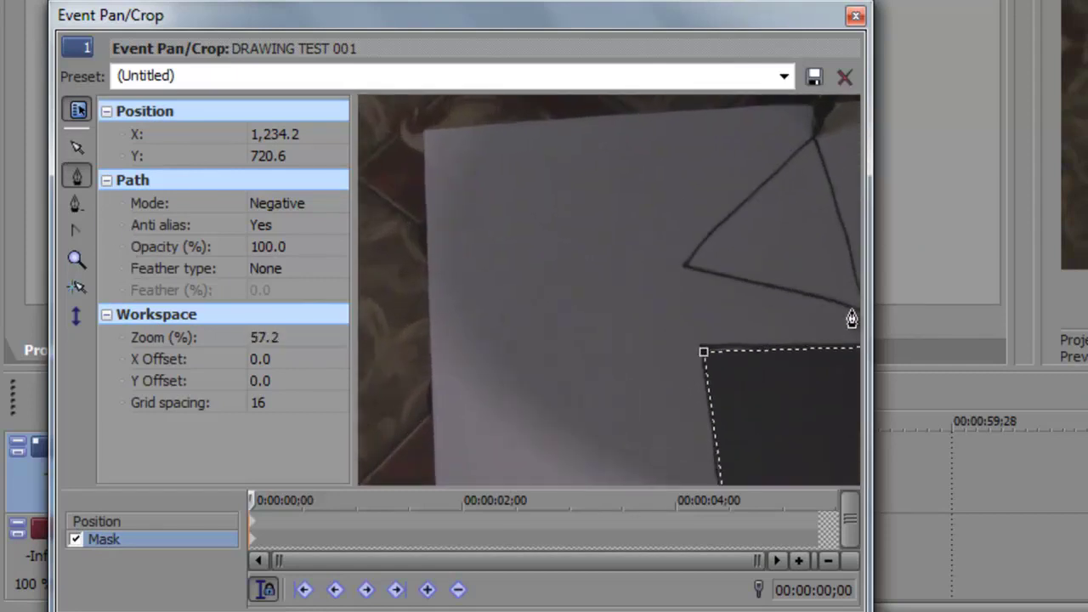
pyautogui.moveTo(605, 178); pyautogui.dragTo(604, 381)
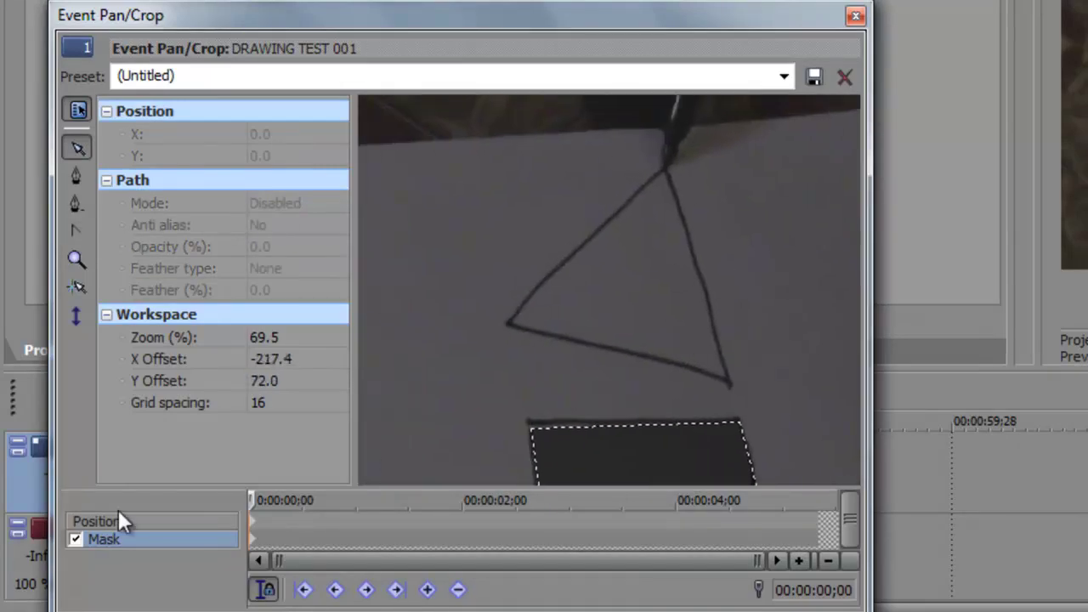
# Step: Trace a closed mask path around the triangle's three corners
pyautogui.click(70, 177)
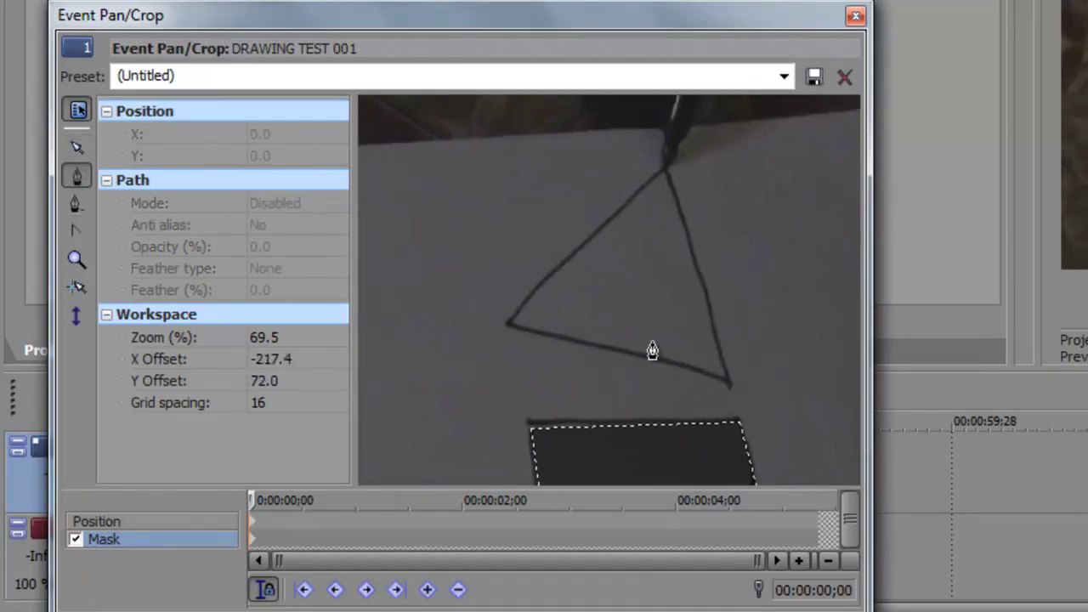
pyautogui.click(735, 389)
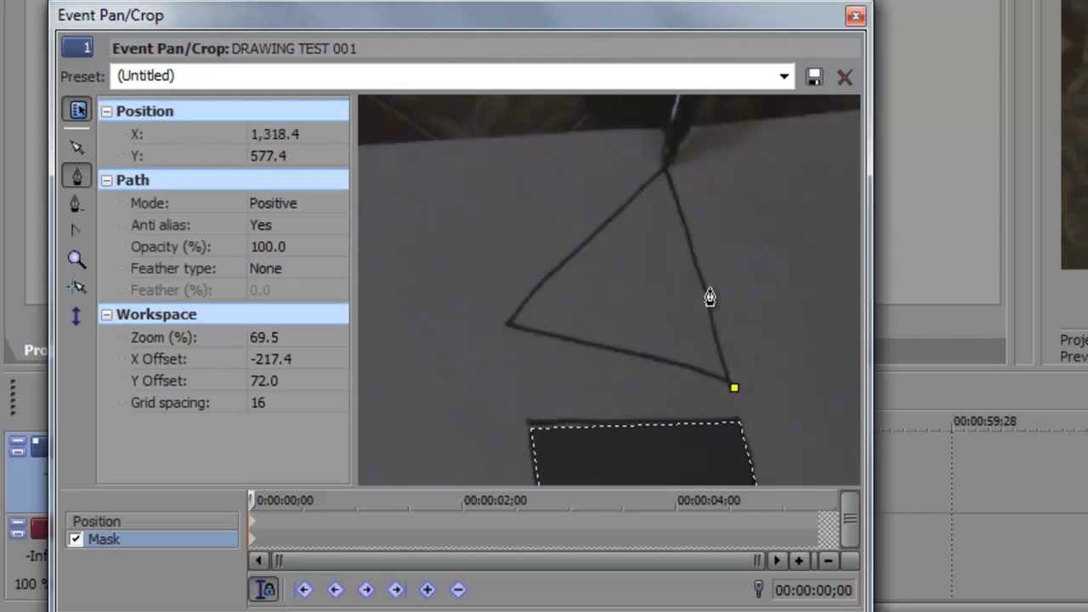
pyautogui.click(666, 175)
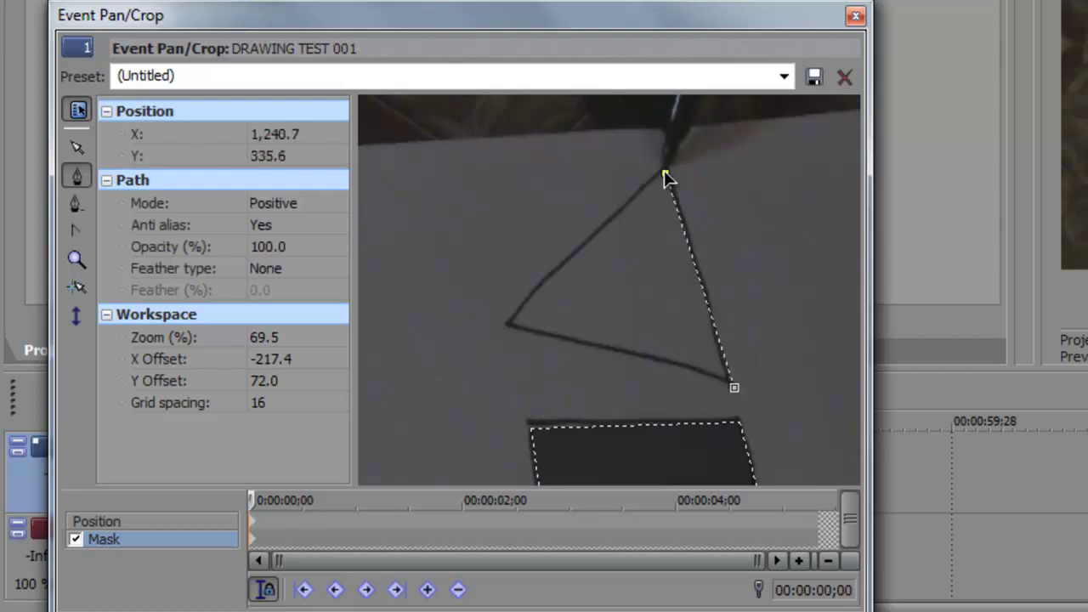
pyautogui.click(509, 327)
pyautogui.click(735, 388)
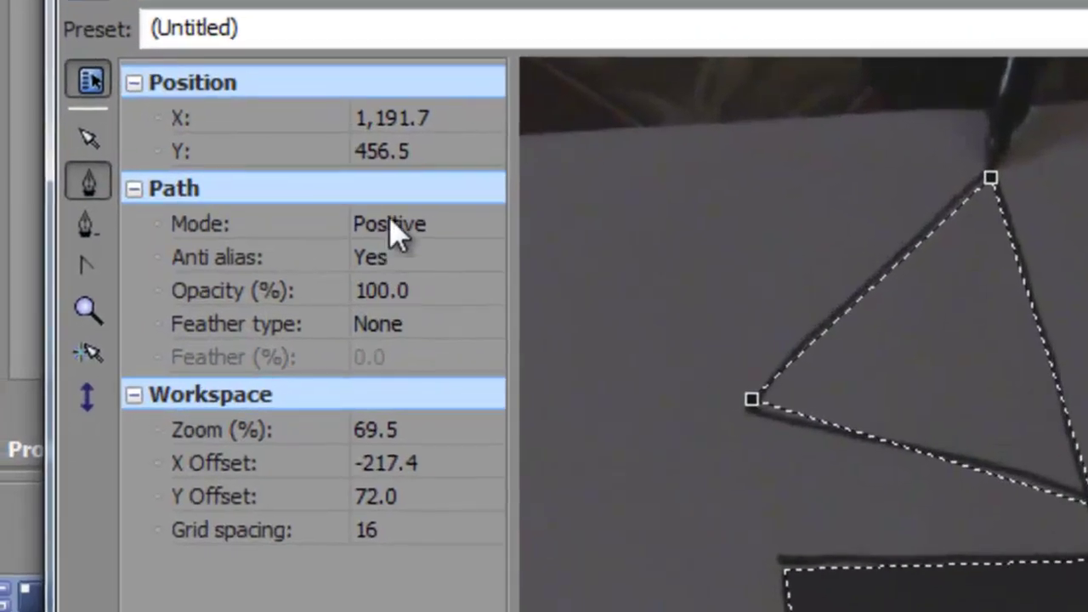
# Step: Set the triangle mask's mode to Negative and close Pan/Crop
pyautogui.click(91, 313)
pyautogui.click(402, 277)
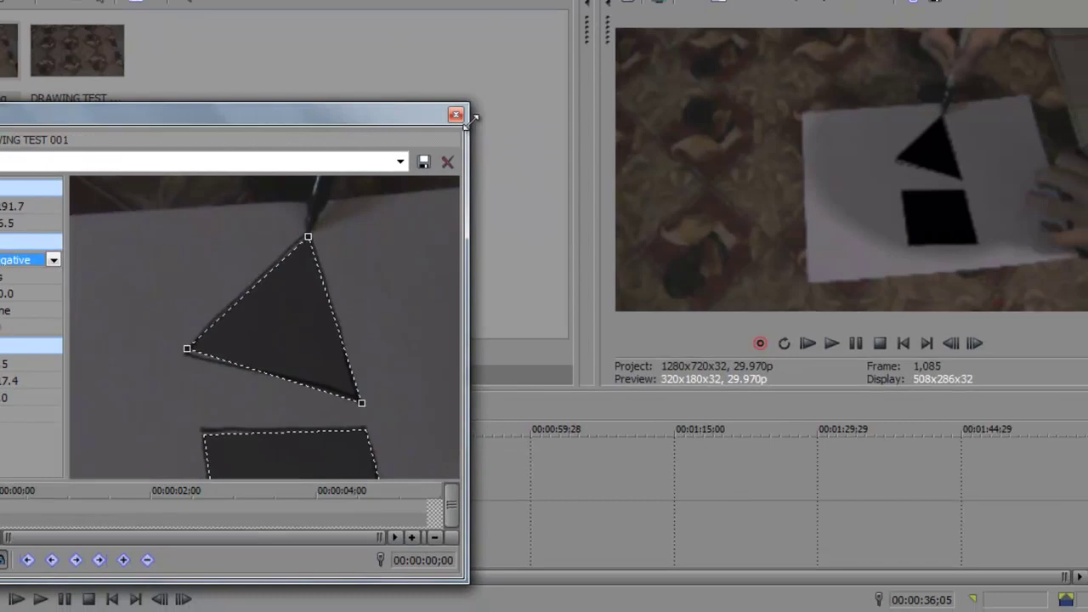
pyautogui.click(457, 115)
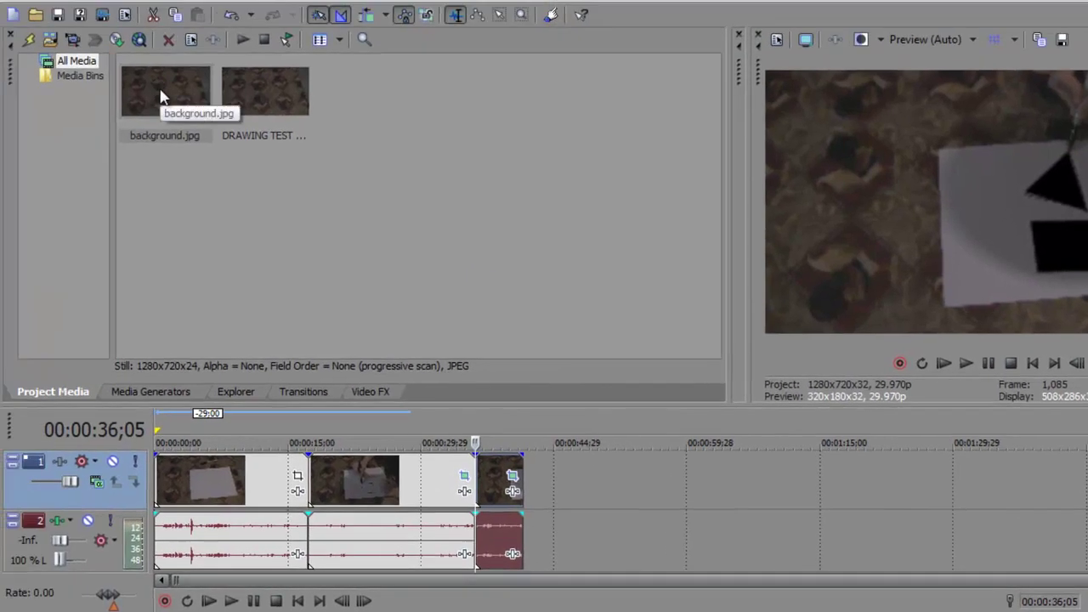
# Step: Try dropping background.jpg below the tracks, then delete the misplaced event
pyautogui.moveTo(158, 97); pyautogui.dragTo(284, 262)
pyautogui.moveTo(407, 442); pyautogui.dragTo(466, 580)
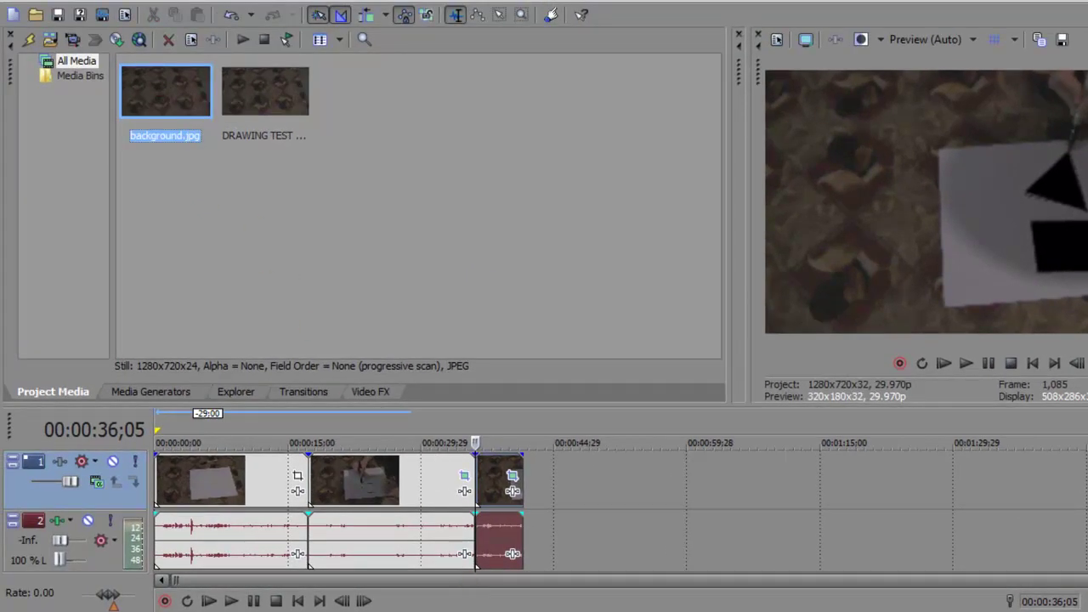
pyautogui.press('Delete')
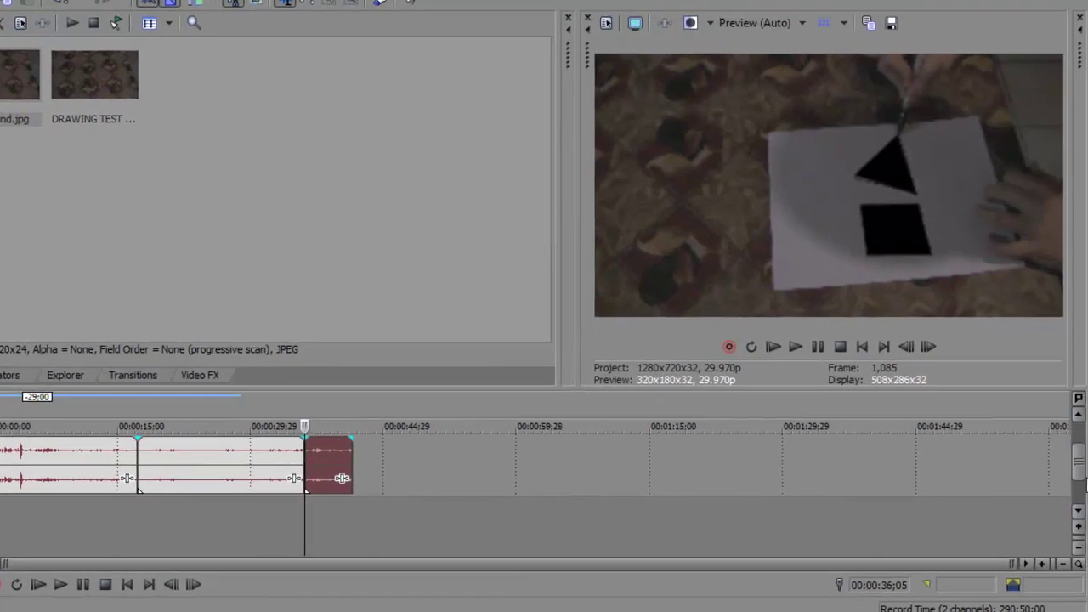
pyautogui.hotkey('ctrl', 'z')
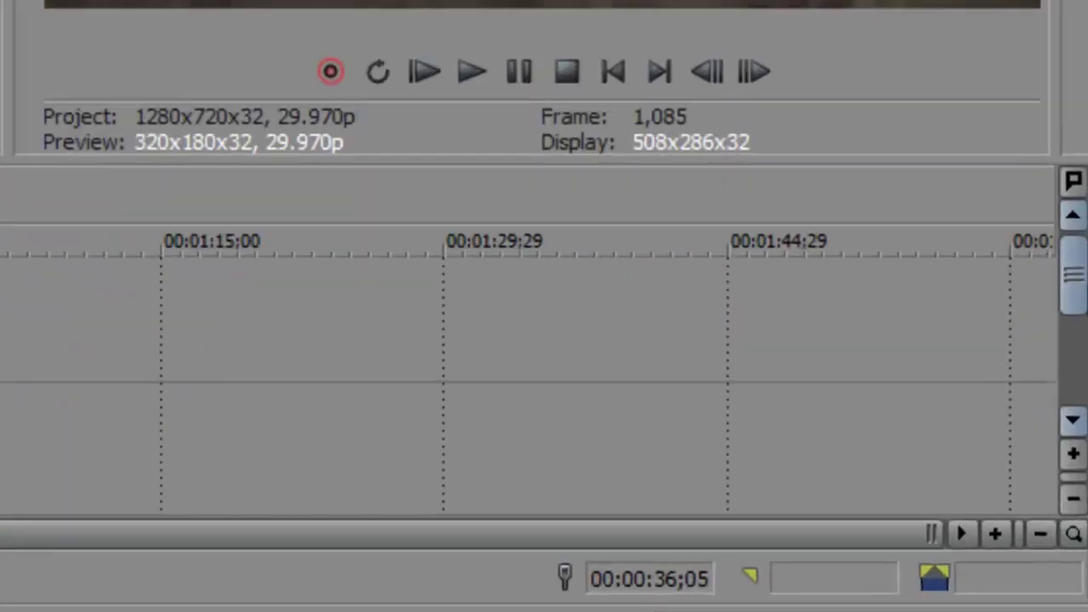
pyautogui.press('Delete')
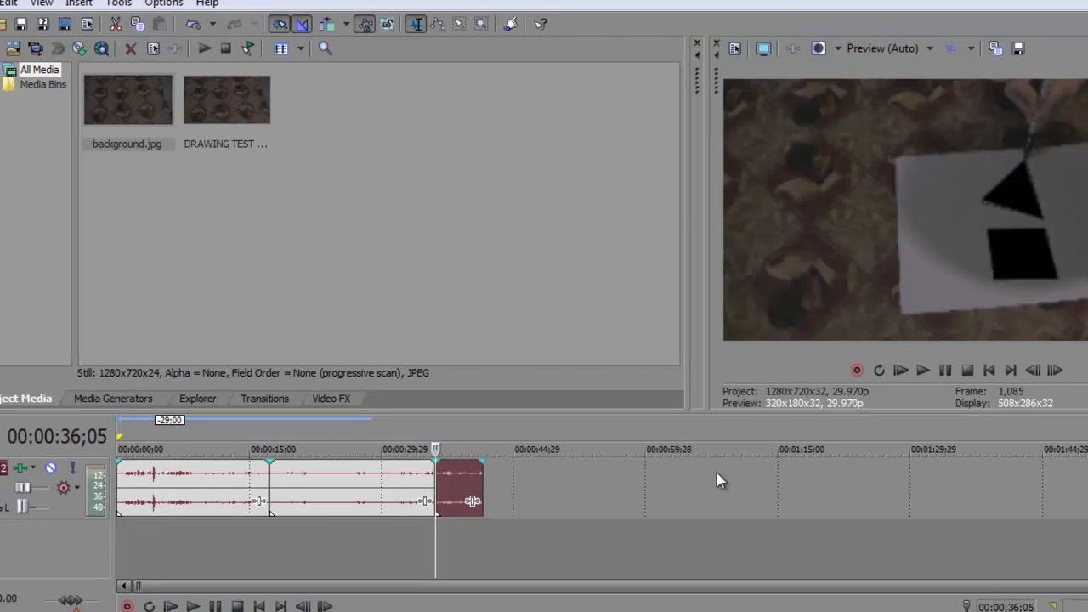
# Step: Place background.jpg on a new track at the timeline start and stretch it to 36:15
pyautogui.moveTo(128, 98); pyautogui.dragTo(130, 403)
pyautogui.moveTo(123, 560); pyautogui.dragTo(283, 531)
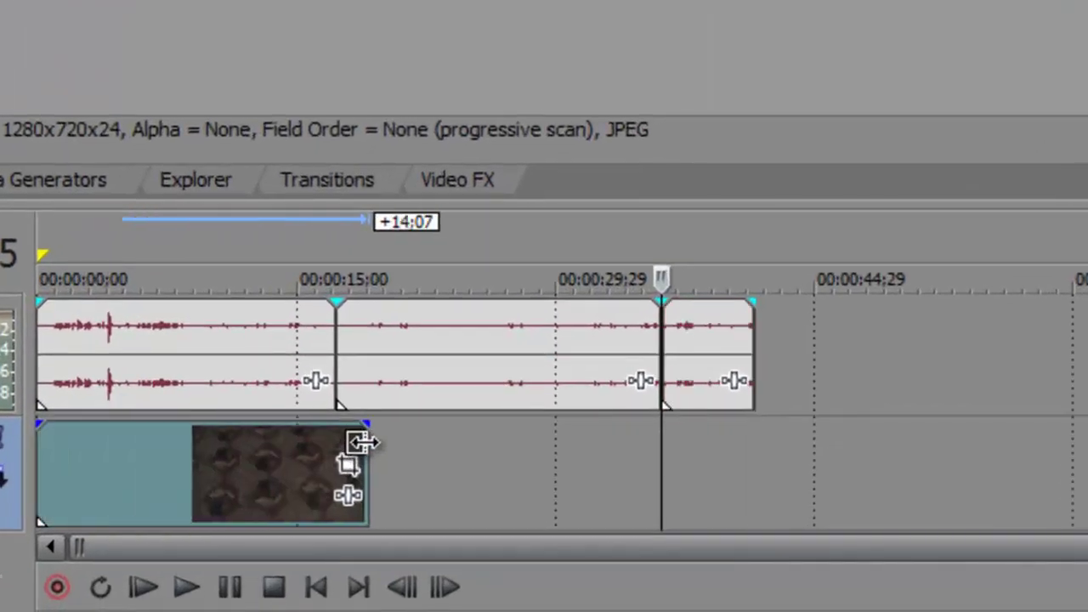
pyautogui.moveTo(362, 442); pyautogui.dragTo(755, 396)
pyautogui.click(223, 406)
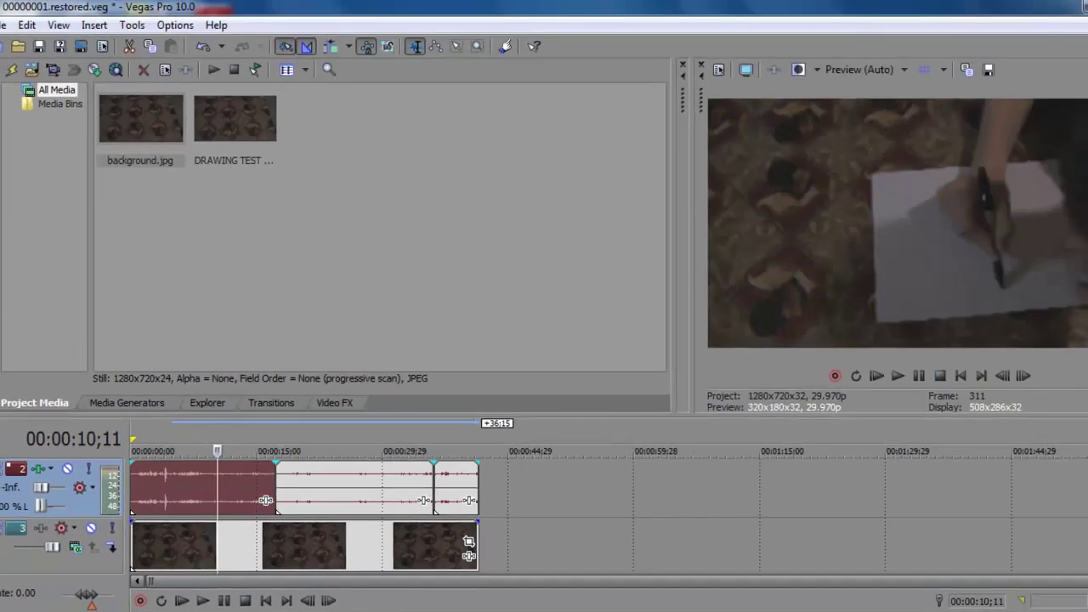
pyautogui.scroll(2, 306, 517)
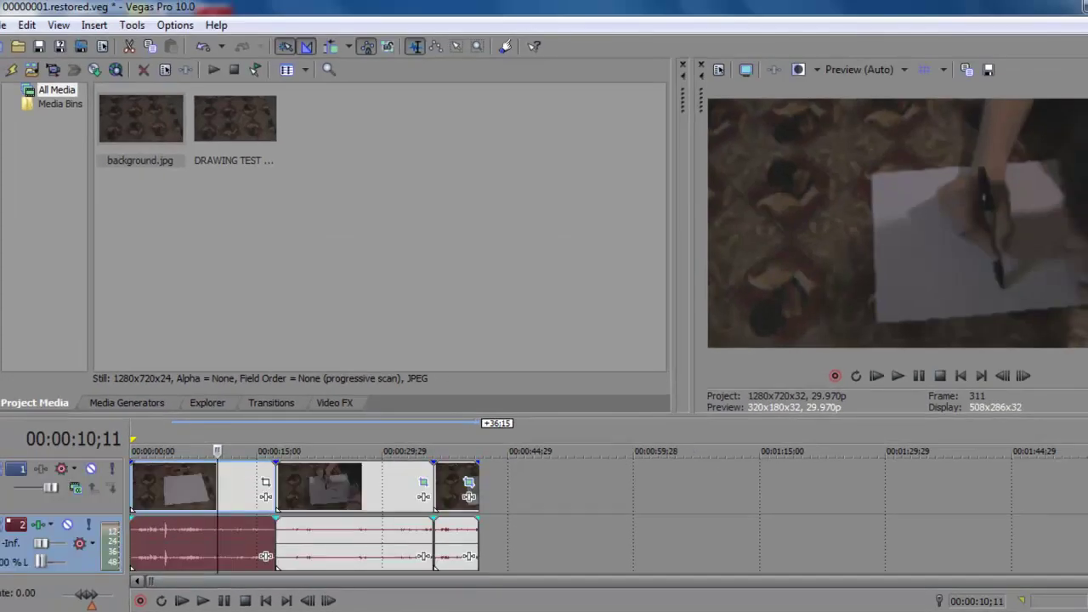
pyautogui.click(232, 603)
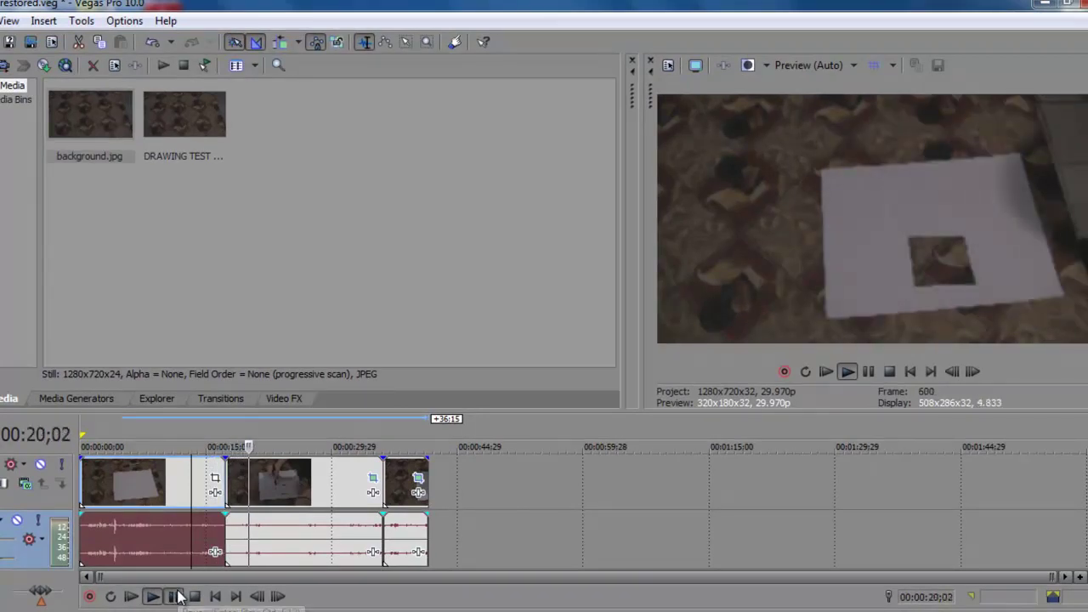
pyautogui.click(174, 596)
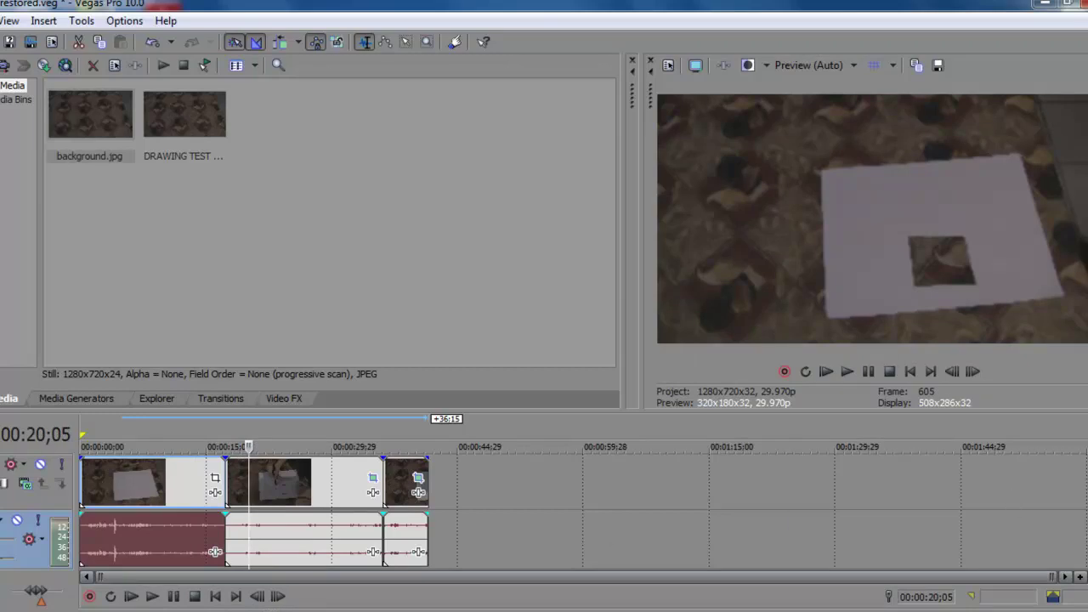
pyautogui.hotkey('ctrl', 'z')
pyautogui.hotkey('ctrl', 'z')
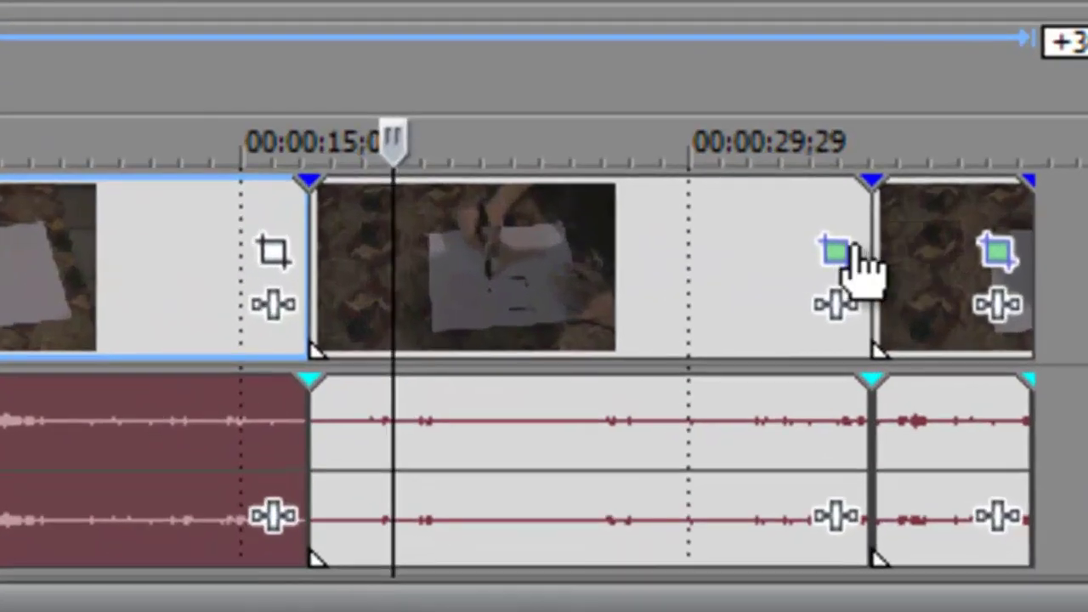
# Step: Give the square mask a Both feather type at 2.0% feather
pyautogui.click(850, 251)
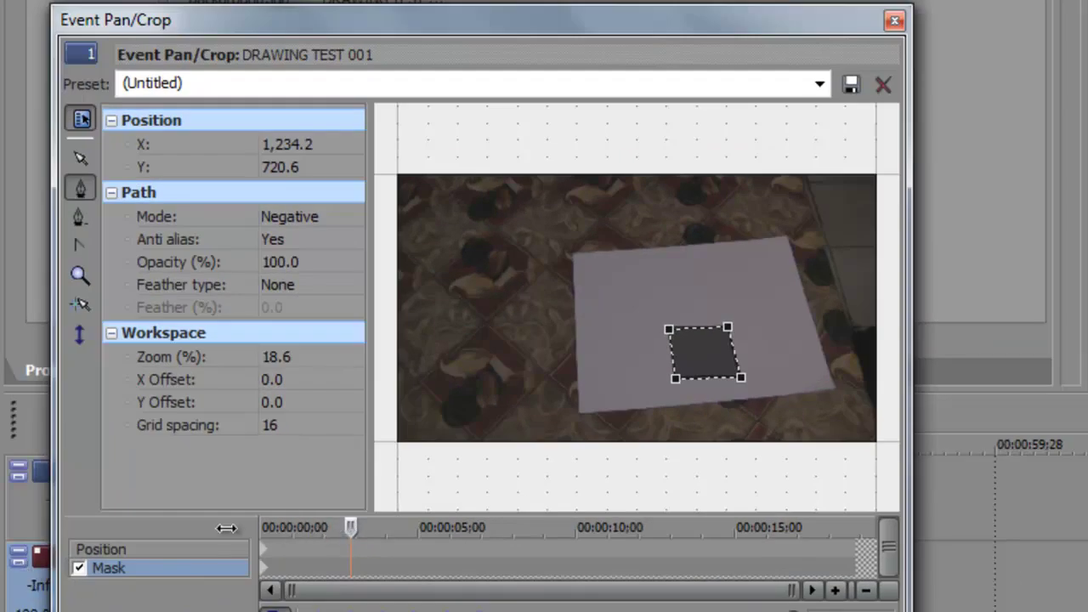
pyautogui.press('Home')
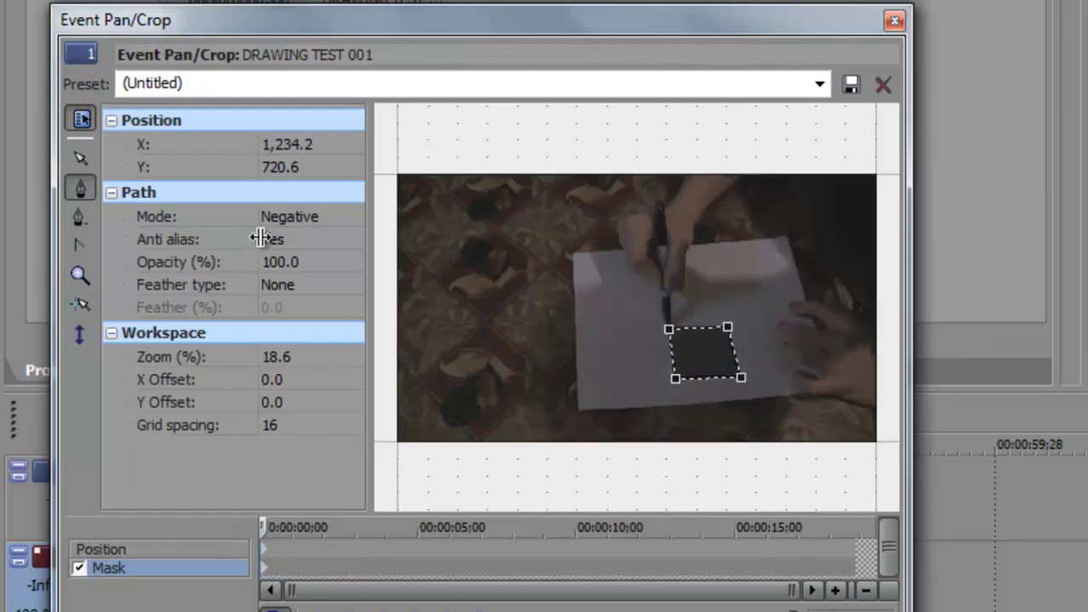
pyautogui.click(291, 286)
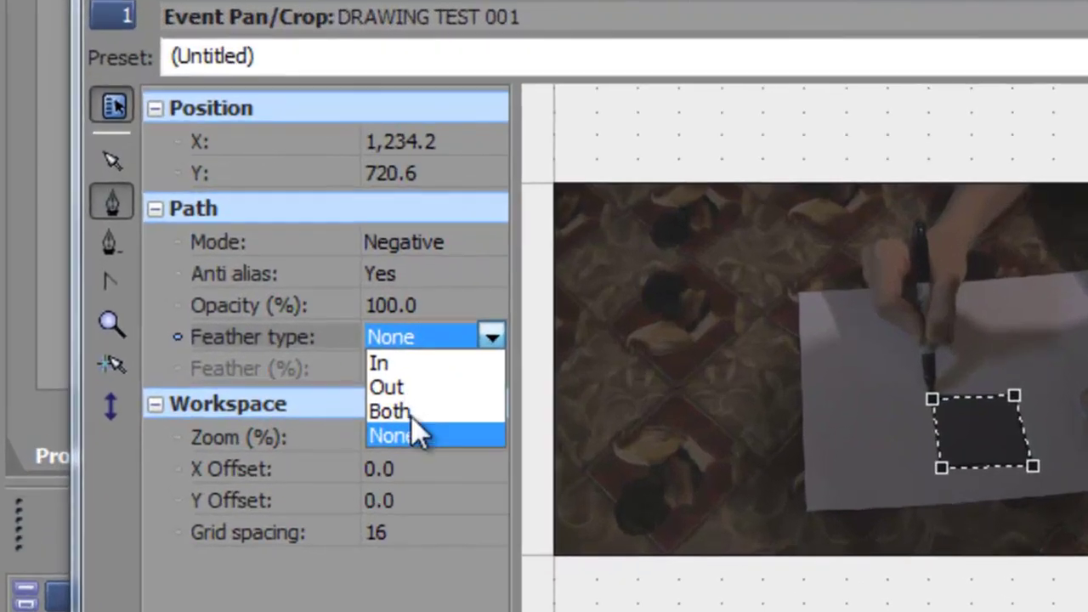
pyautogui.click(411, 414)
pyautogui.click(405, 372)
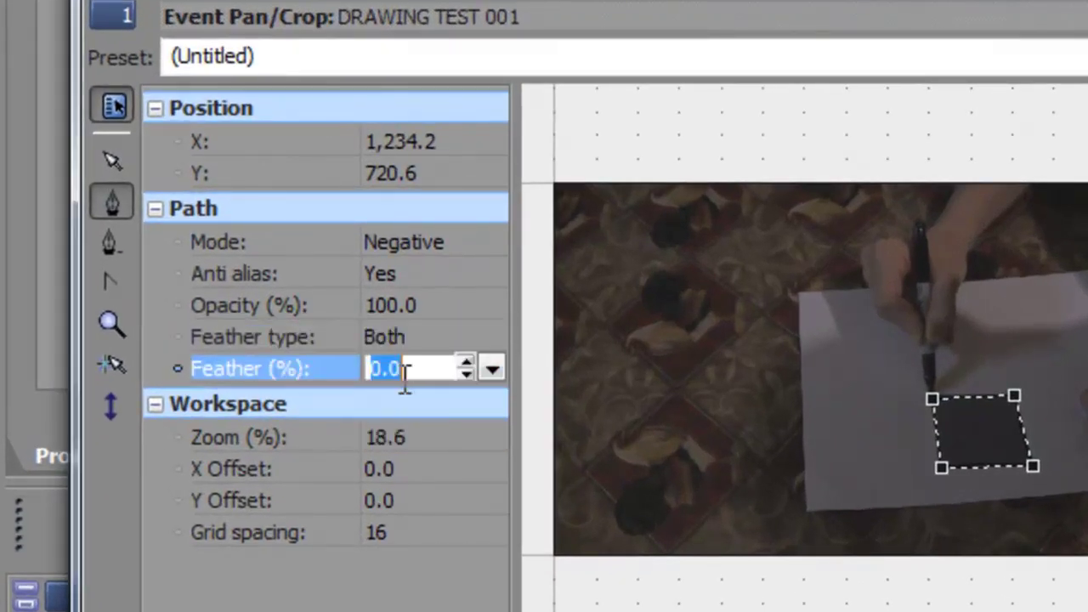
pyautogui.click(466, 363)
pyautogui.click(466, 362)
pyautogui.click(439, 408)
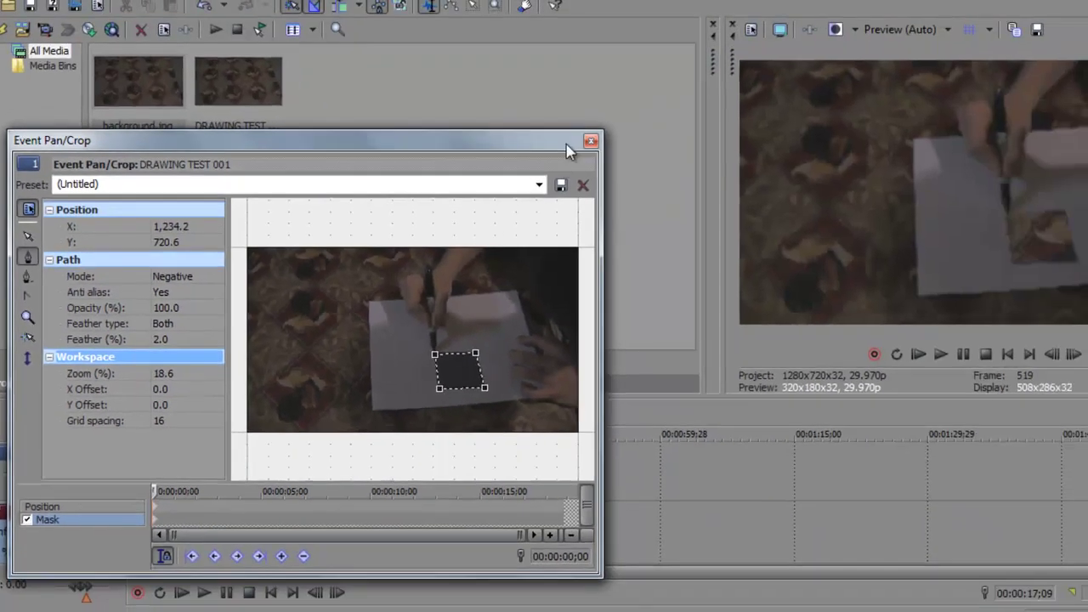
pyautogui.click(837, 76)
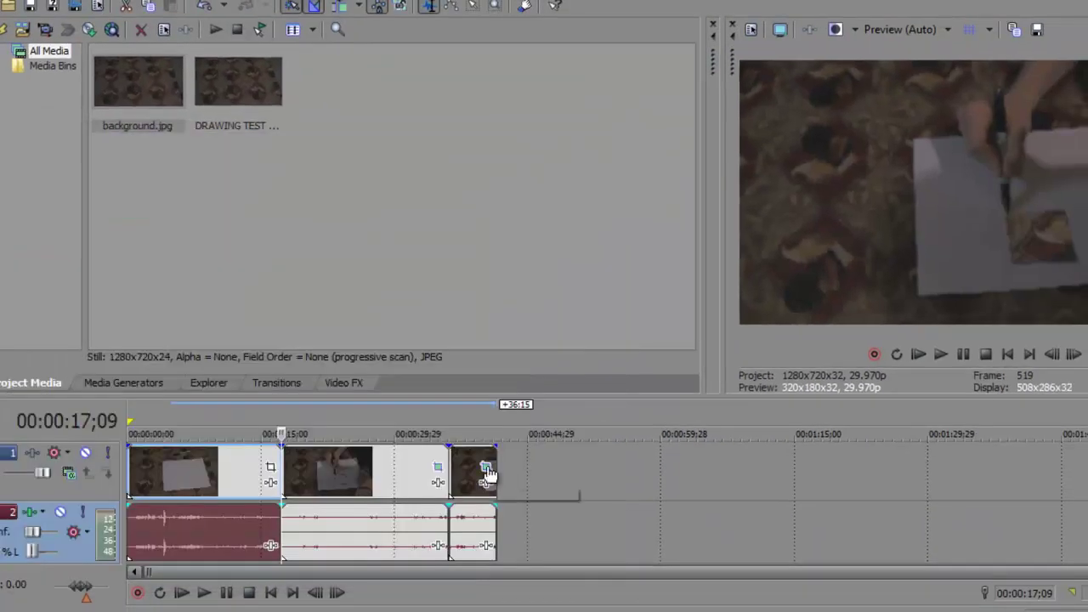
# Step: Give the triangle mask a Both feather type at 2.0% and close Pan/Crop
pyautogui.click(488, 468)
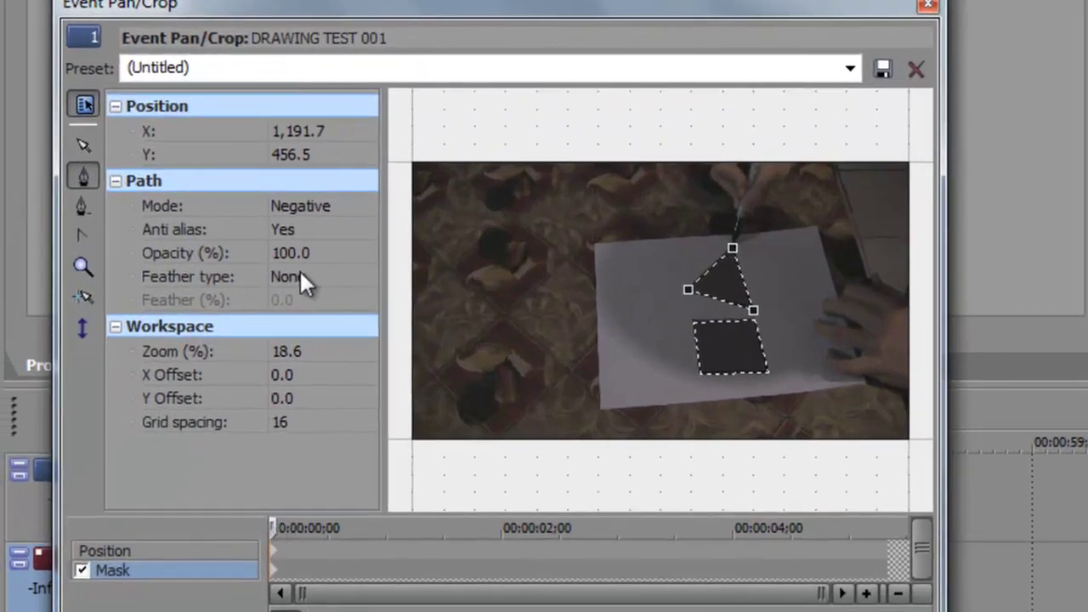
pyautogui.click(302, 278)
pyautogui.click(306, 330)
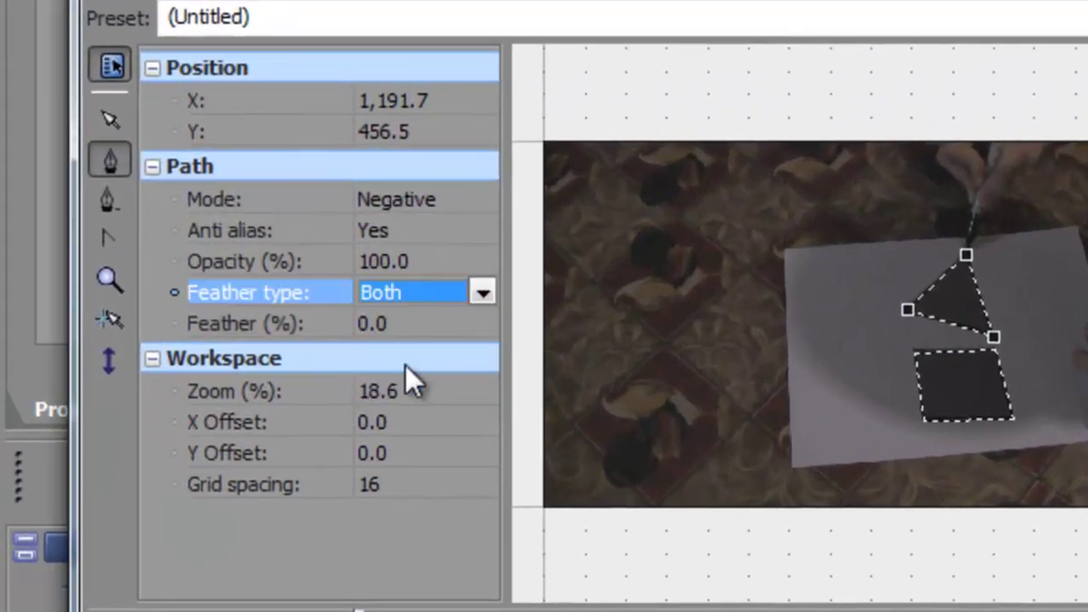
pyautogui.click(400, 324)
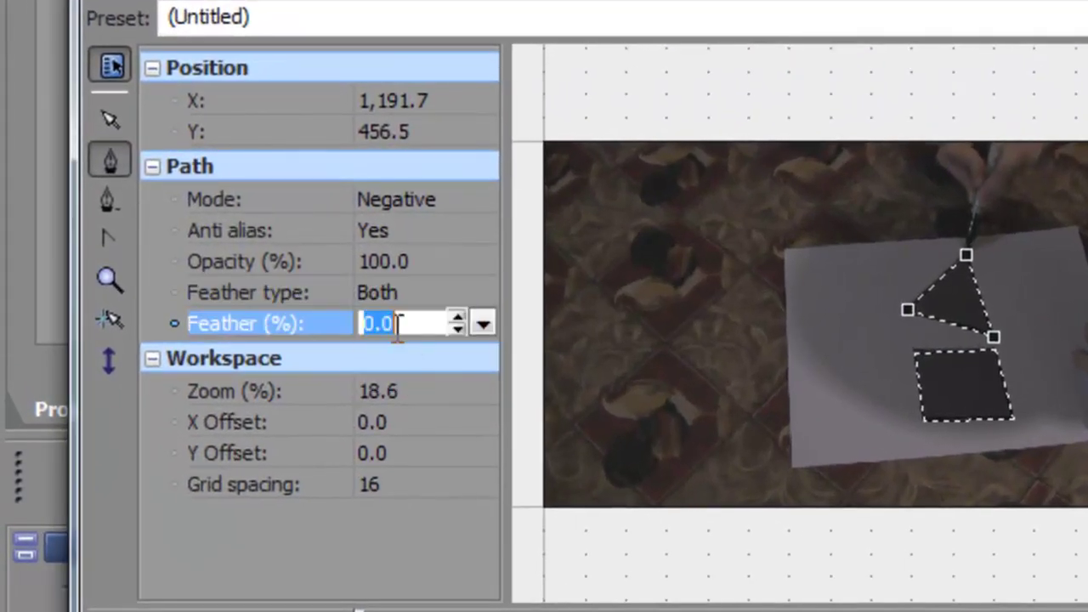
pyautogui.click(464, 322)
pyautogui.click(463, 323)
pyautogui.click(435, 349)
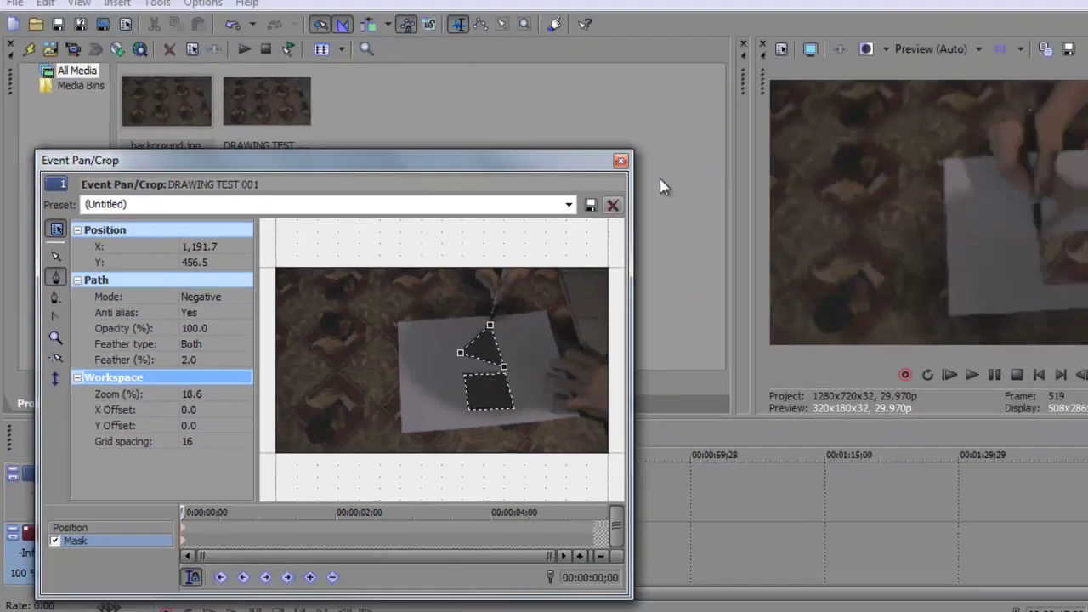
pyautogui.click(1052, 3)
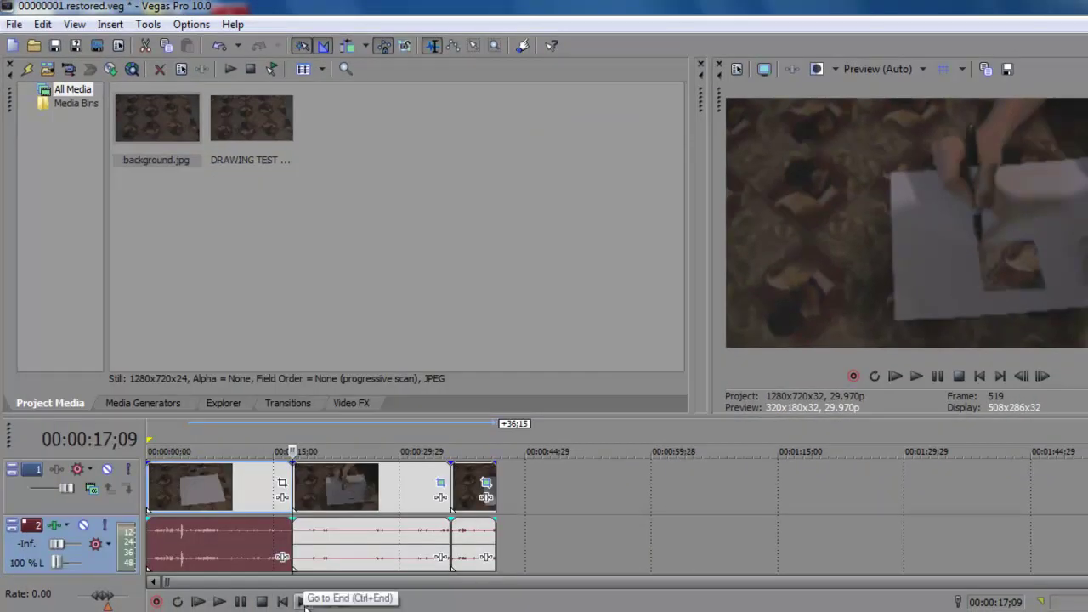
# Step: Jump the playhead back to 00:00:00;00, showing the blank paper before any drawing
pyautogui.click(282, 601)
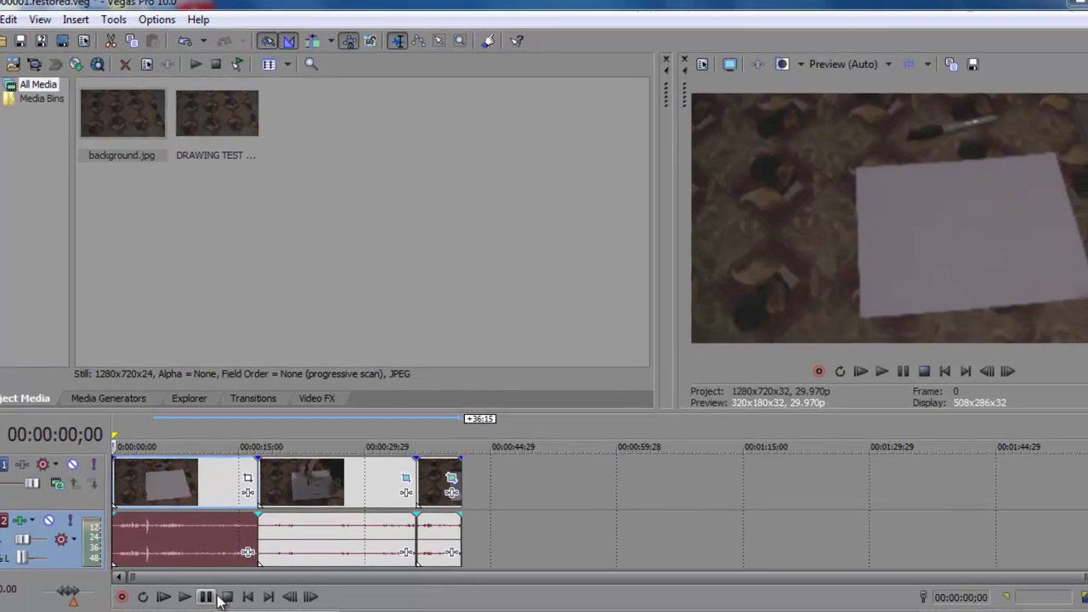